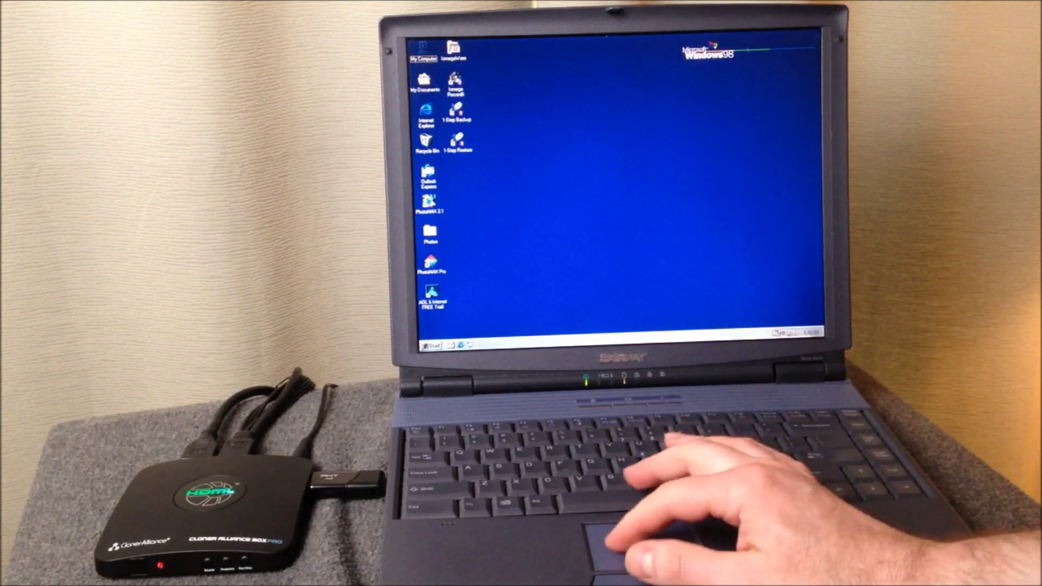
double_click(424, 53)
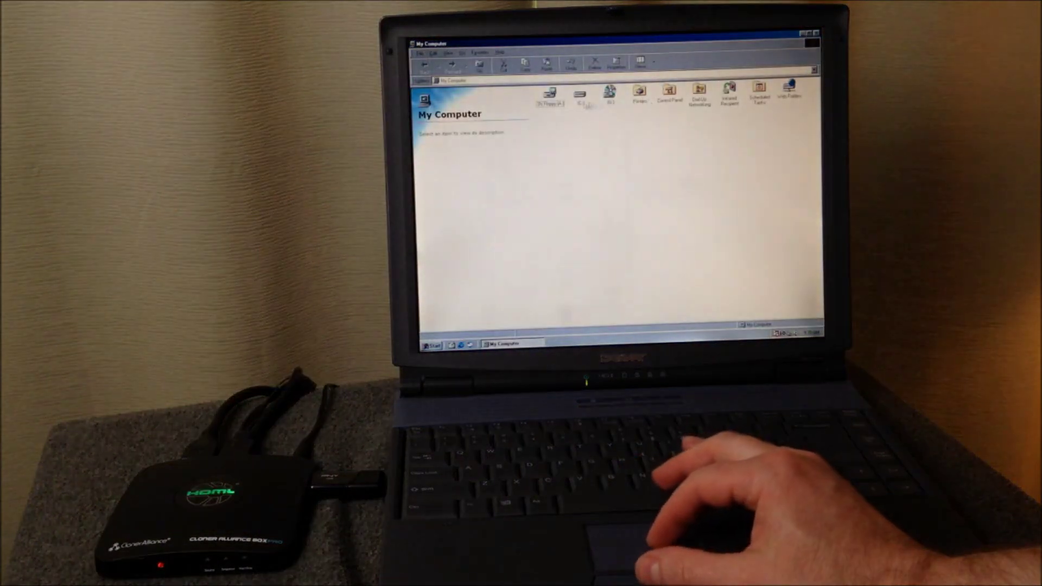
left_click(579, 98)
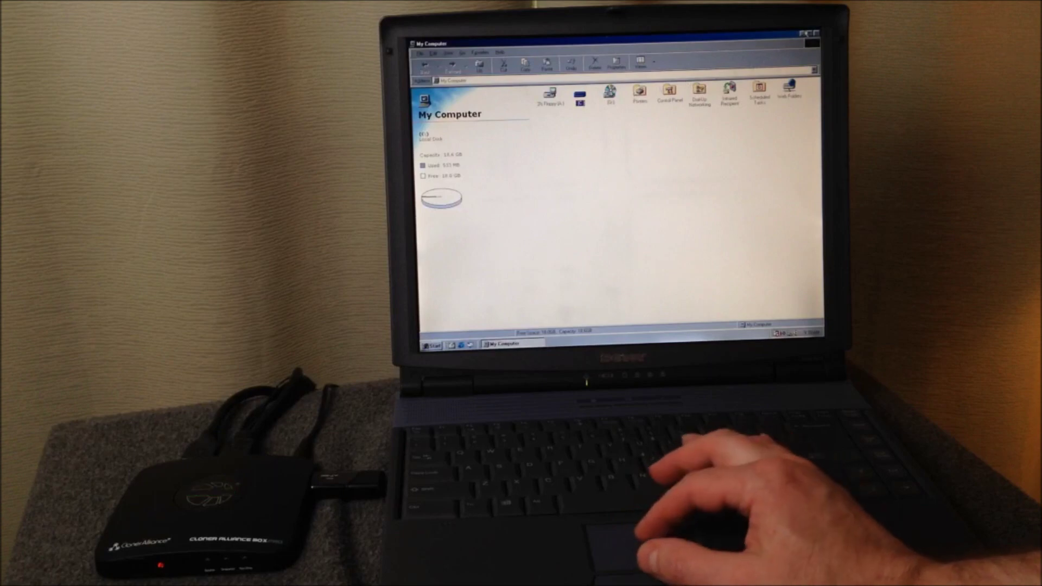
left_click(816, 34)
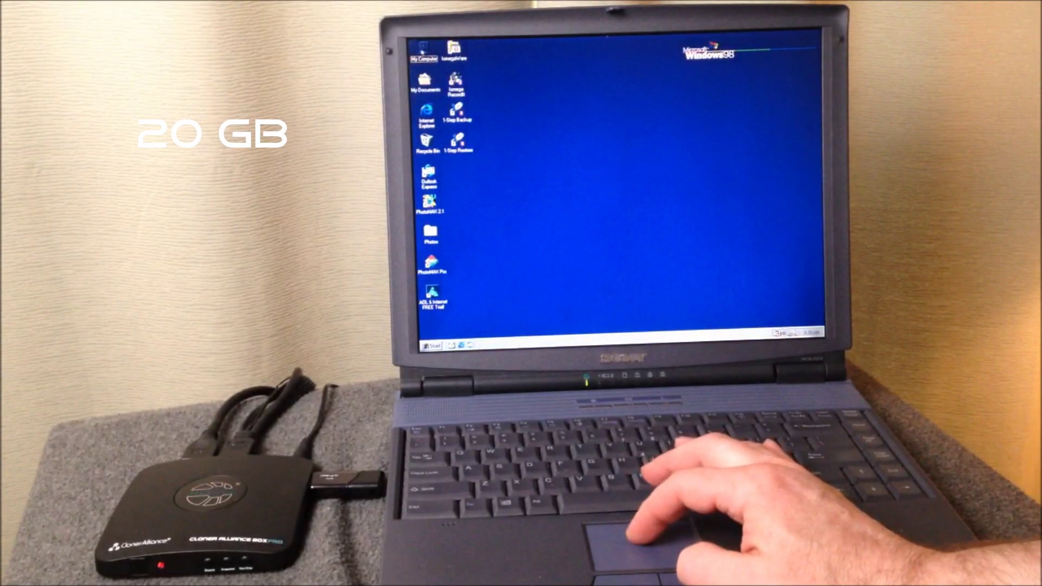
right_click(422, 50)
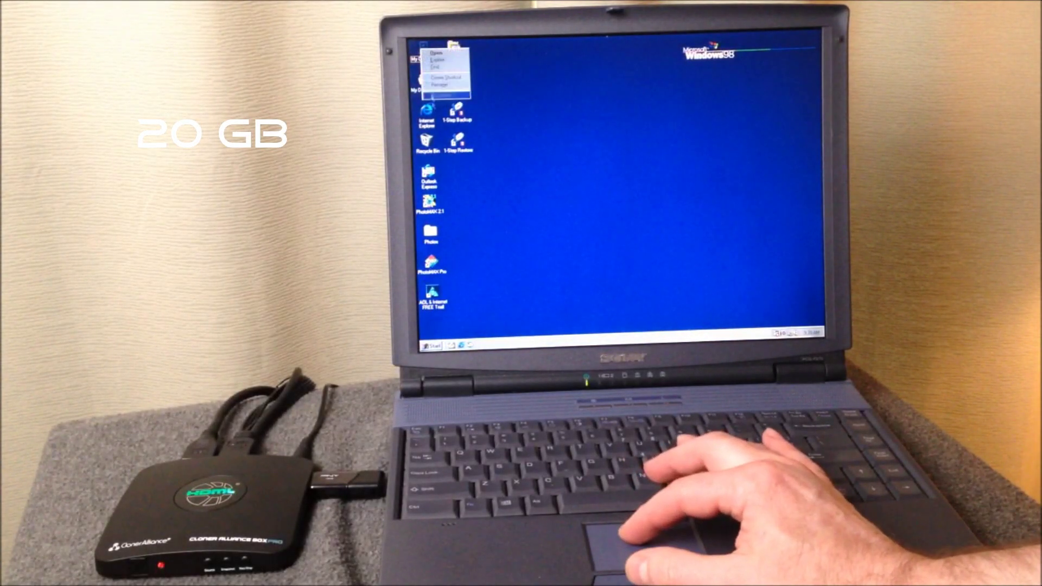
left_click(439, 95)
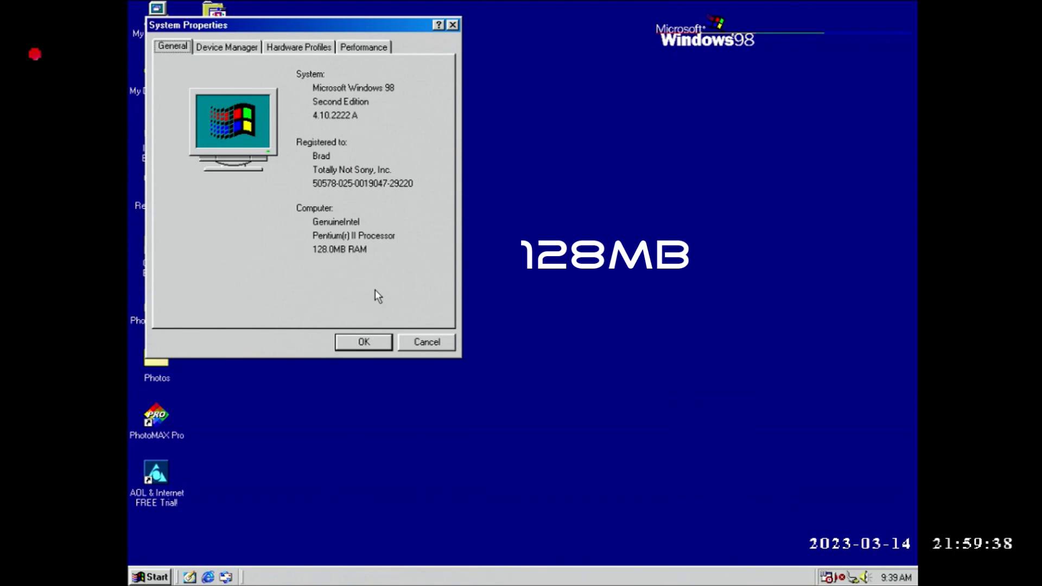
left_click(423, 342)
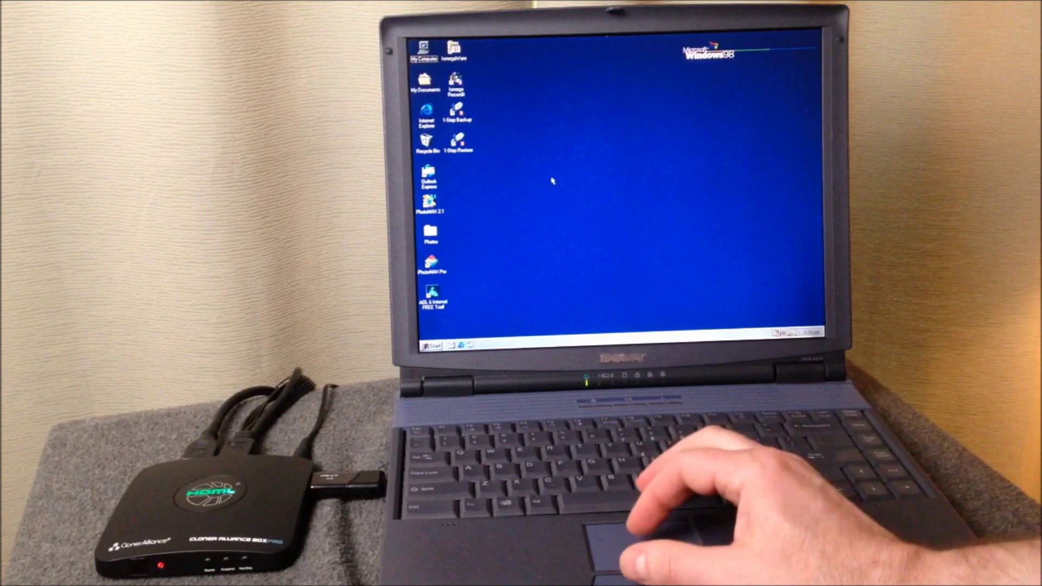
double_click(424, 50)
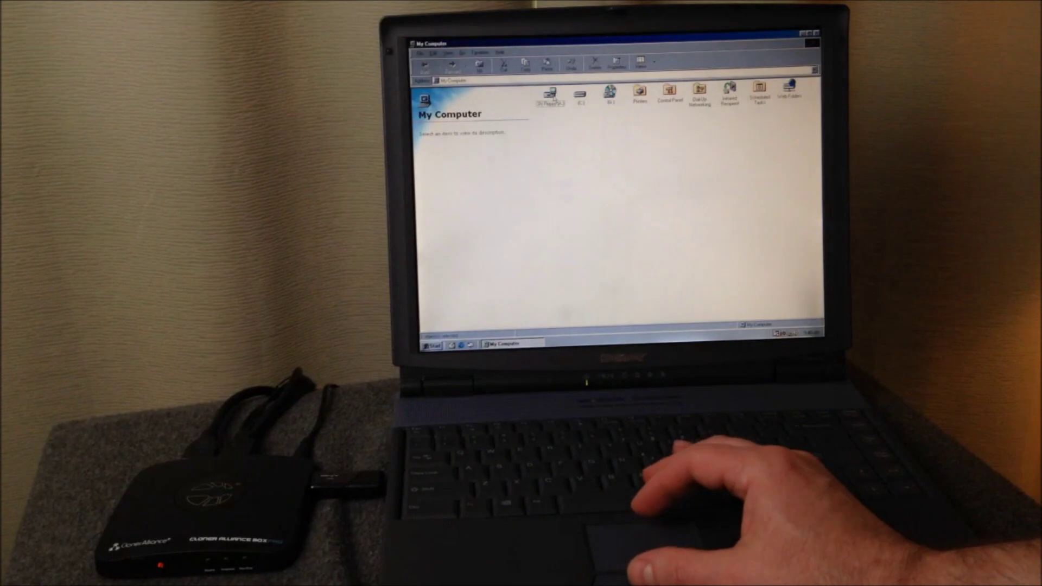
- Open floppy drive A: and run the FlashPath Setup.exe installer
double_click(550, 95)
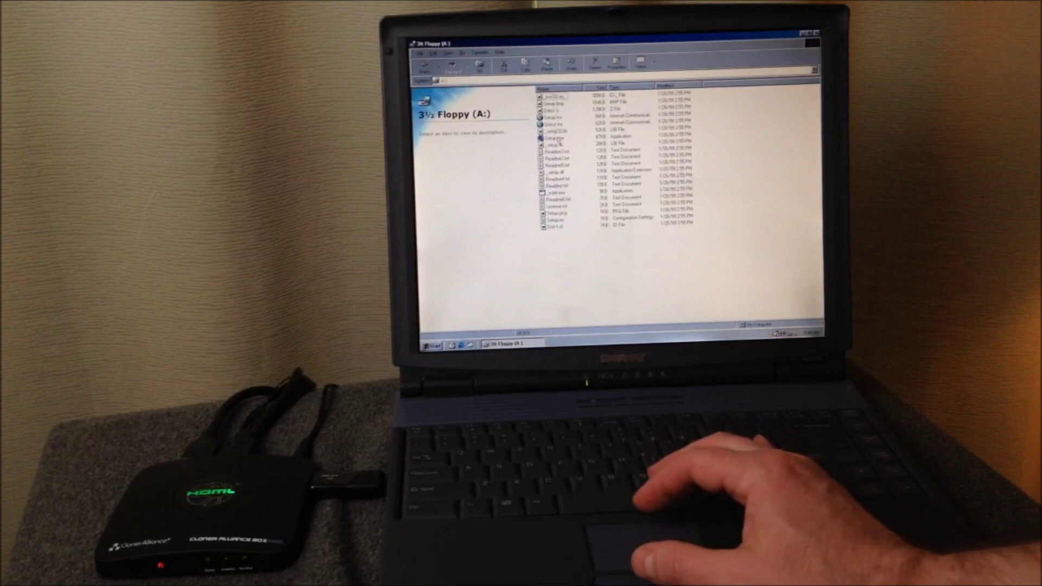
left_click(554, 139)
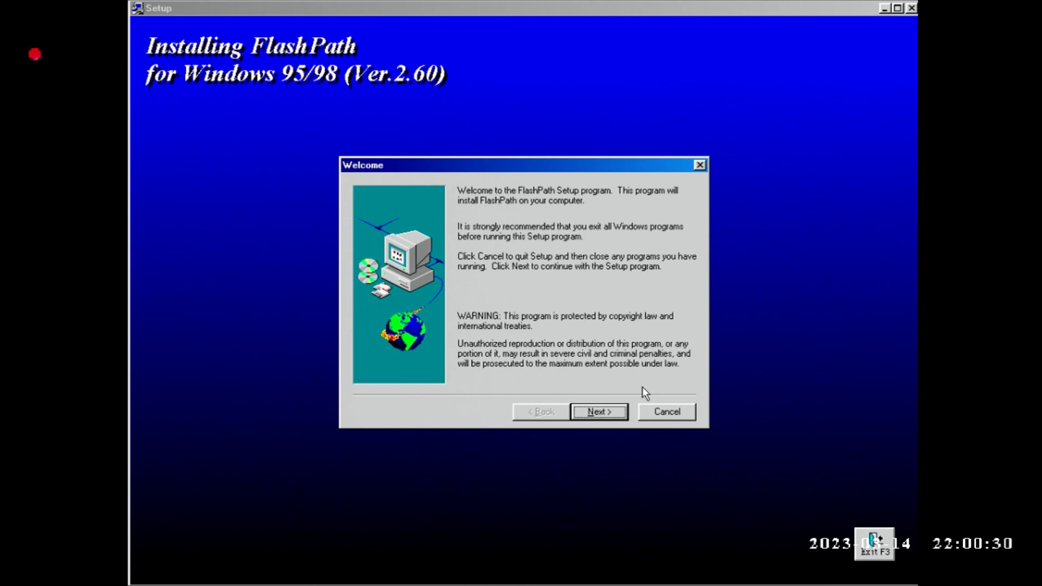
- Install FlashPath 2.60 to C:\SMARTDSK\FLASH, confirm the restart, and close the floppy window
left_click(583, 411)
left_click(583, 410)
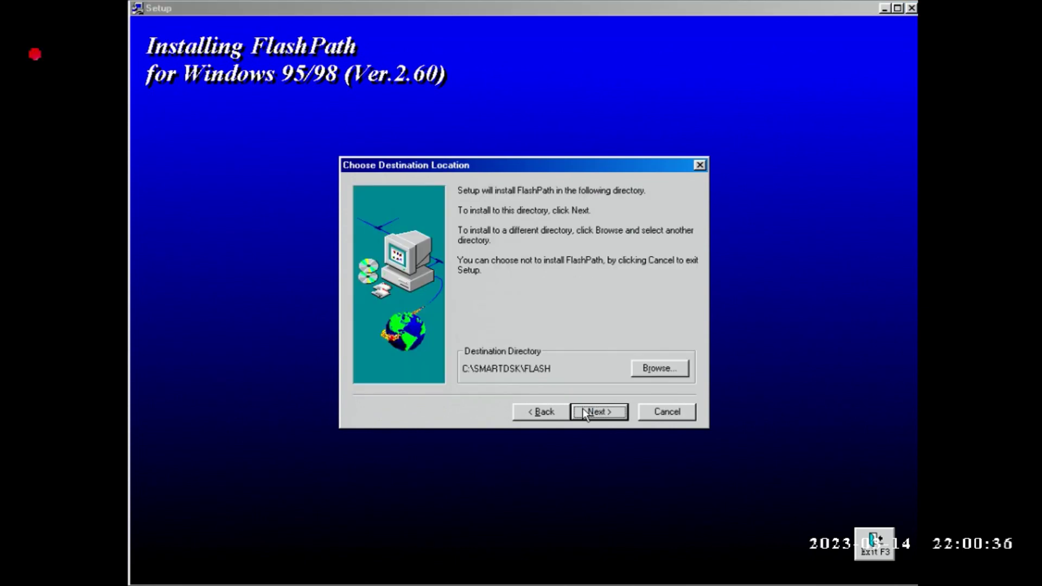
left_click(583, 411)
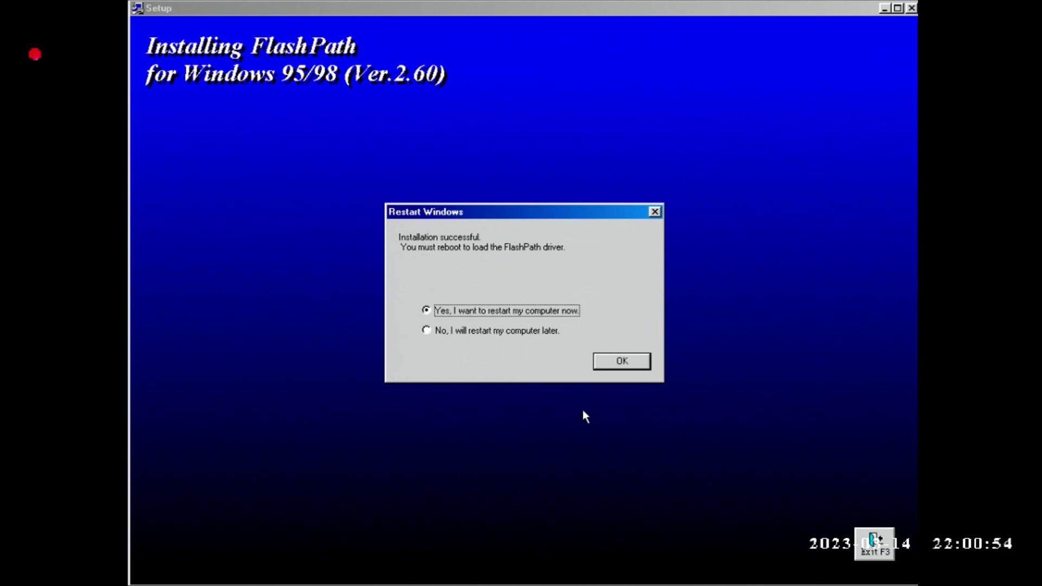
left_click(610, 363)
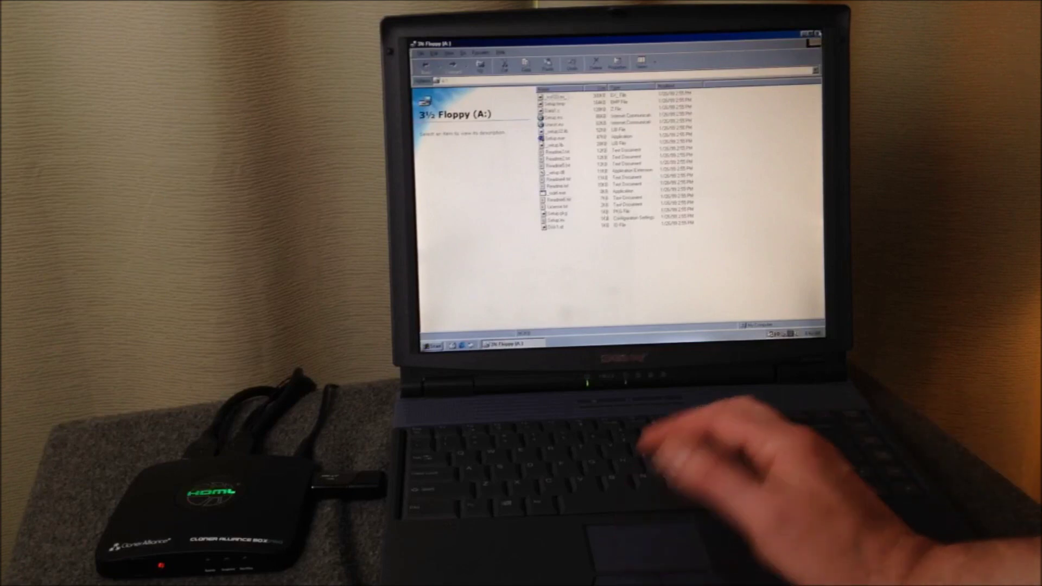
left_click(818, 35)
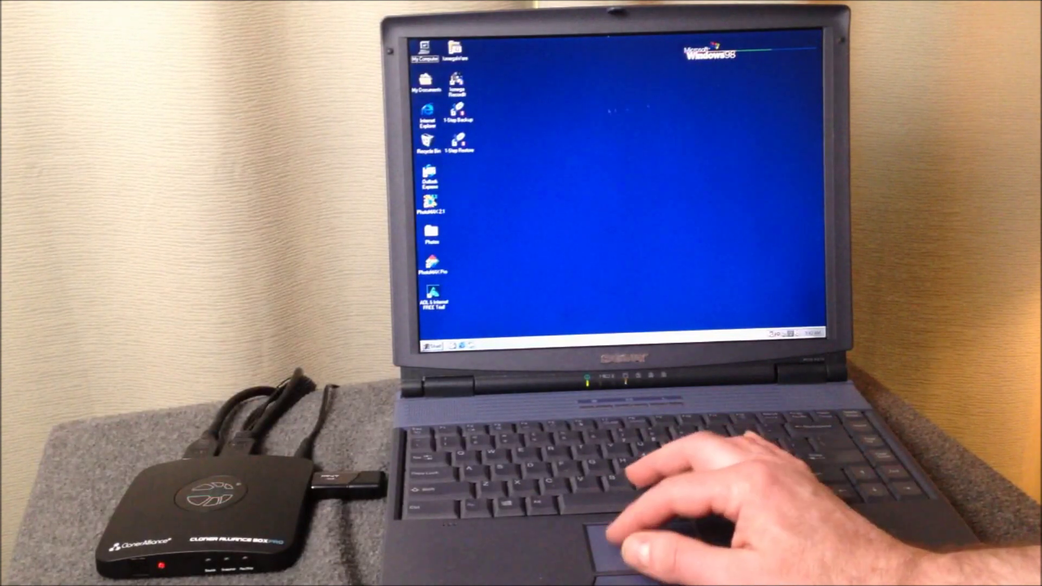
- Launch FlashPath Status from Start > Programs > FlashPath
left_click(433, 346)
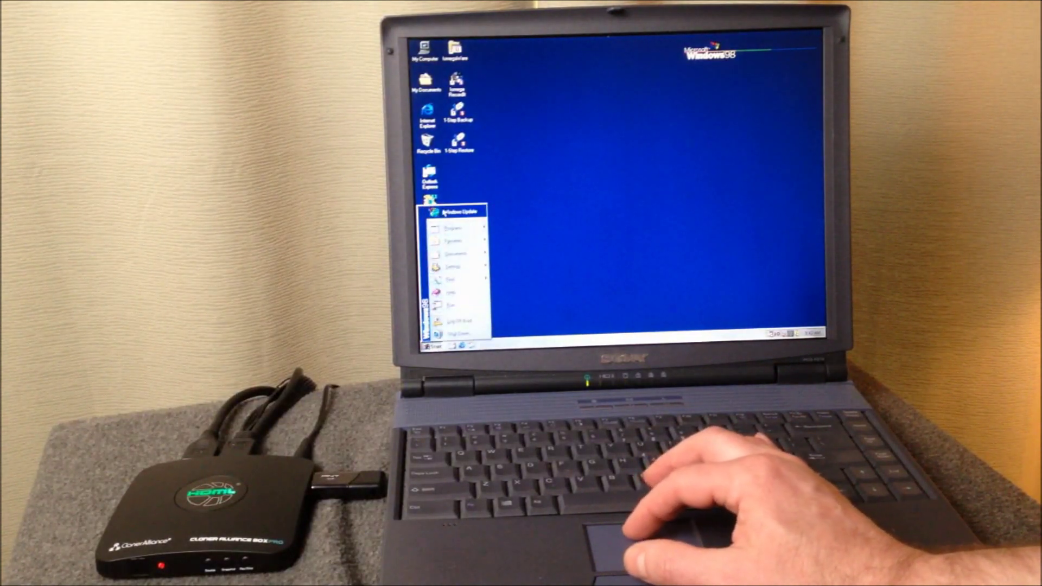
mouse_move(445, 227)
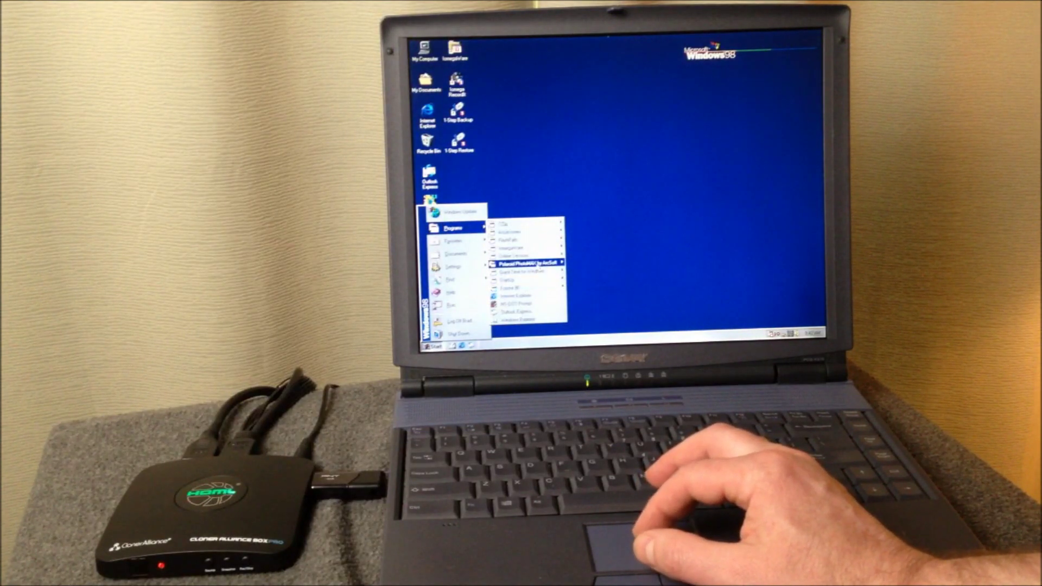
mouse_move(556, 264)
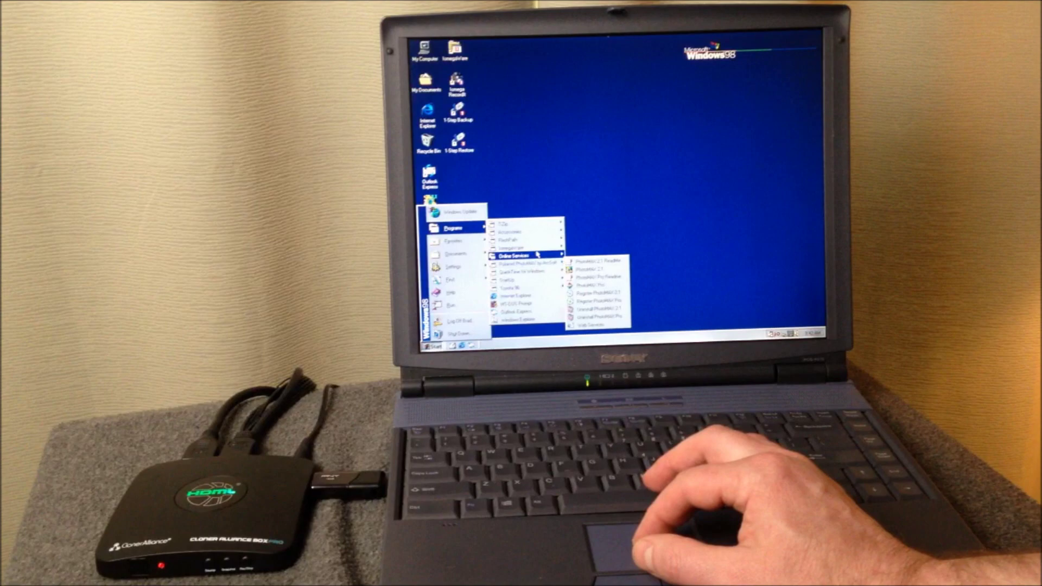
mouse_move(537, 240)
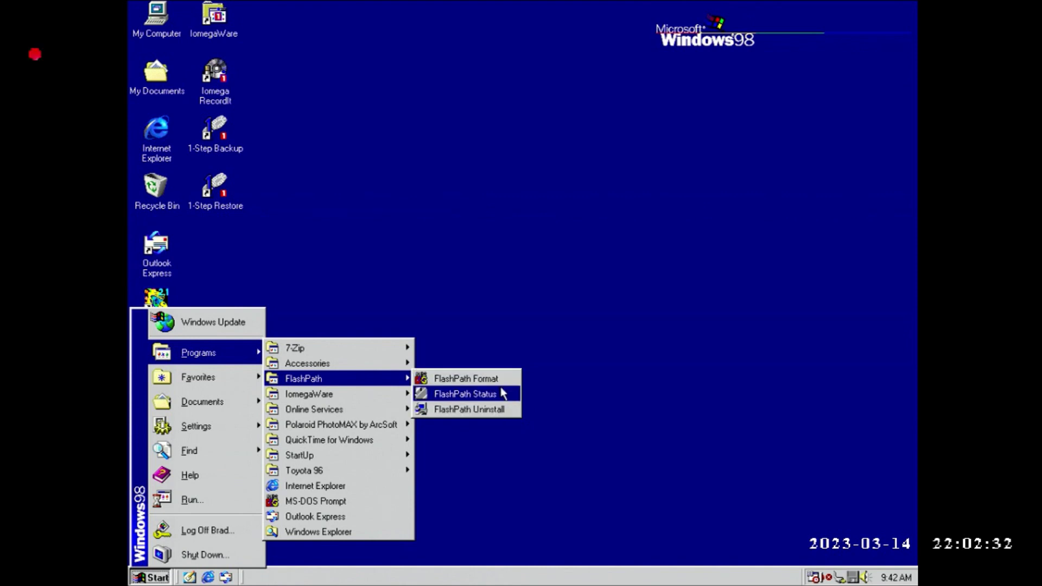
left_click(503, 394)
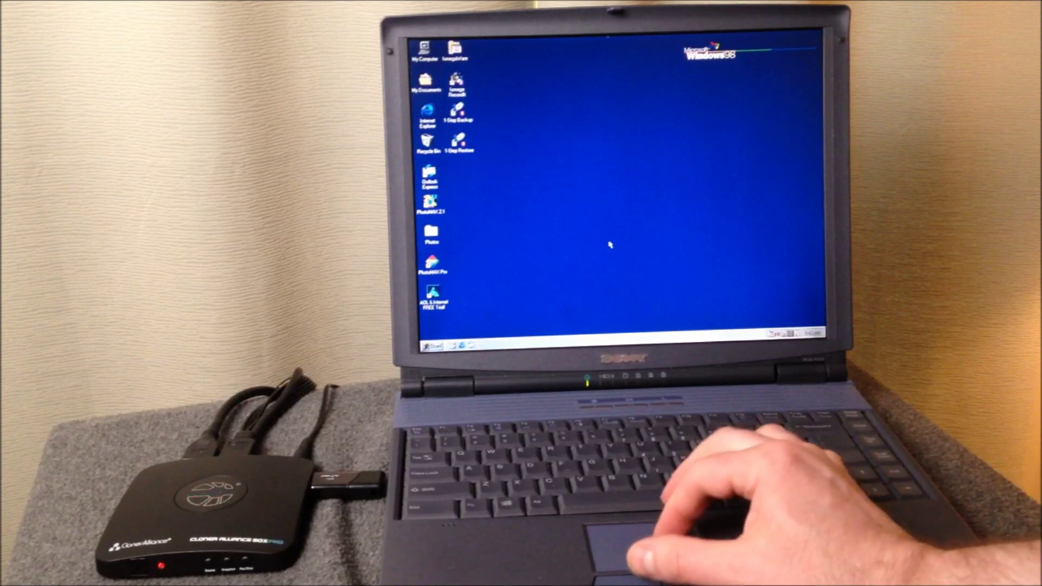
- Open My Computer and the FlashPath status window, declining to format the disk in drive A
double_click(437, 60)
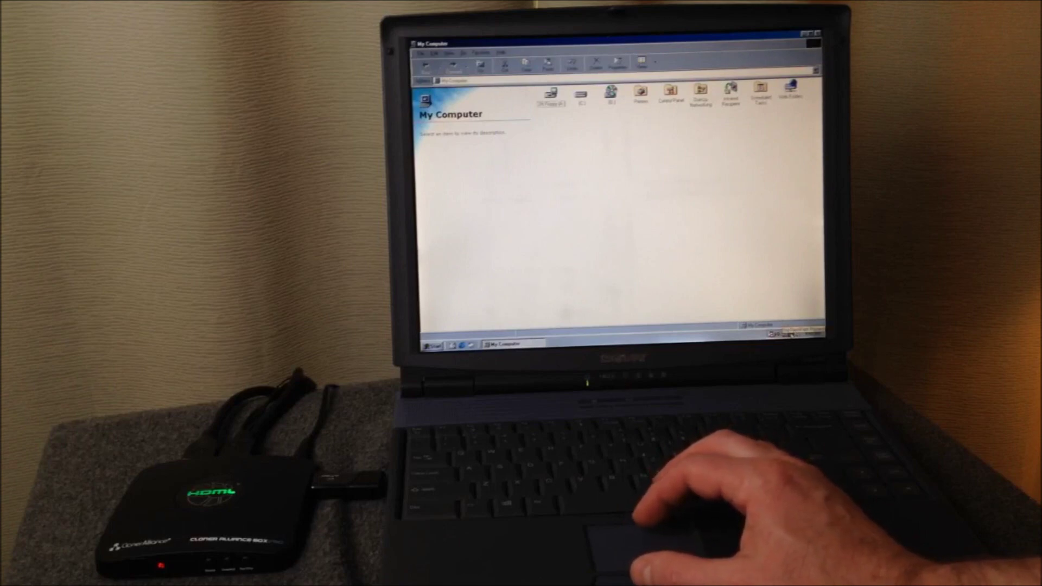
double_click(790, 334)
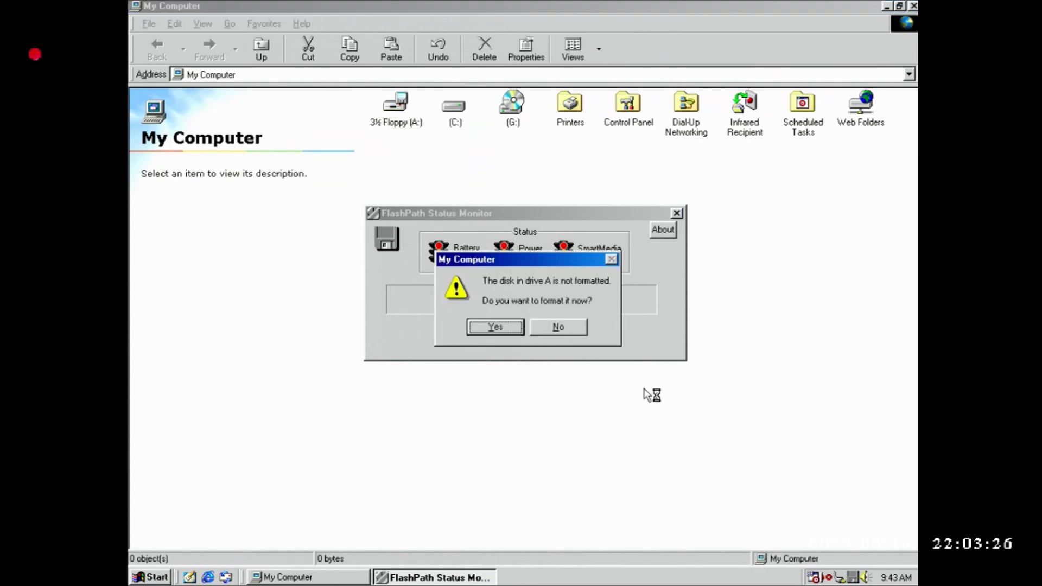
left_click(559, 327)
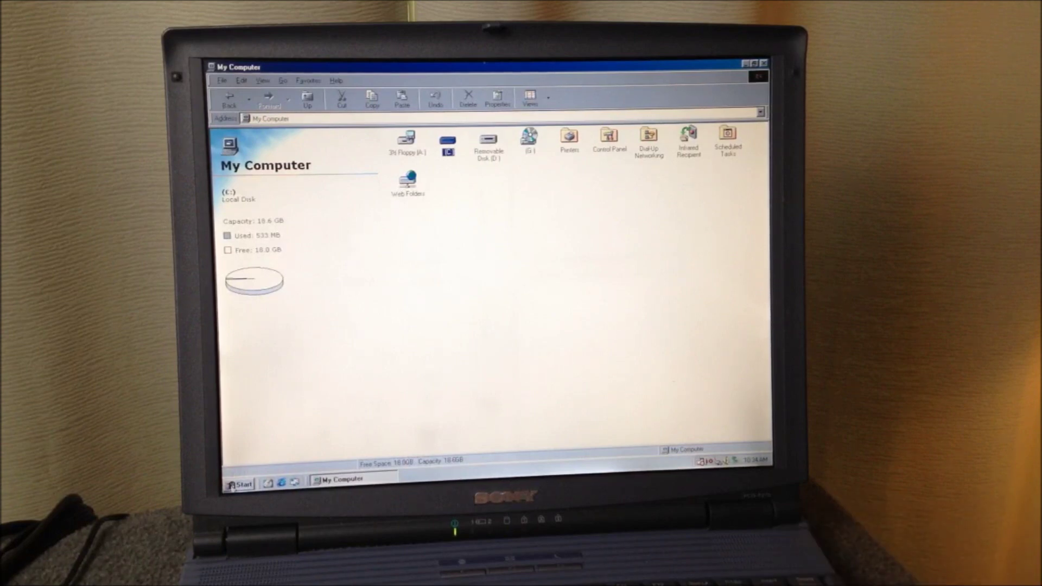
left_click(239, 484)
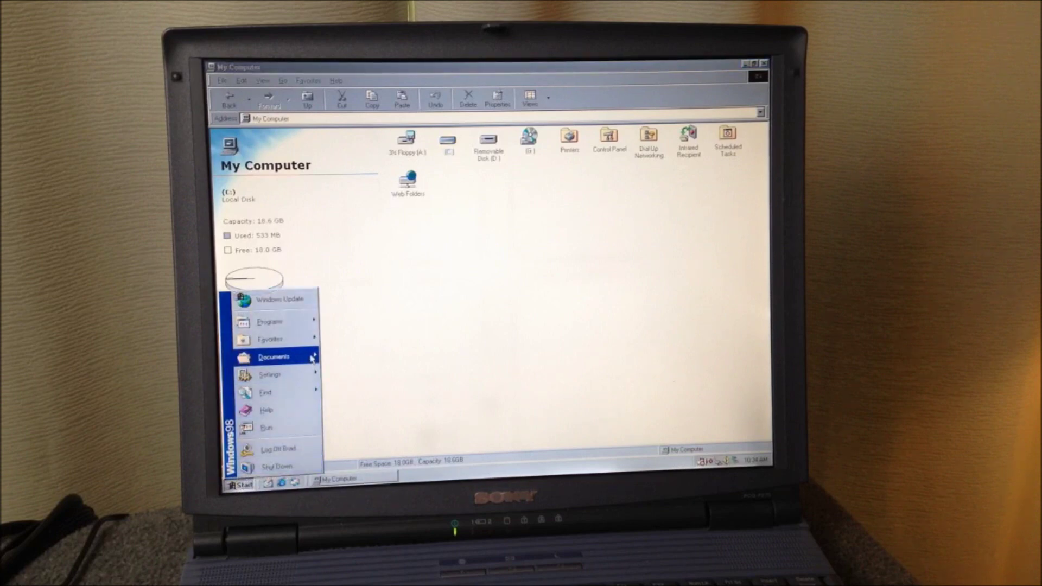
- Relaunch FlashPath Status from the Start menu and open its status window
mouse_move(282, 328)
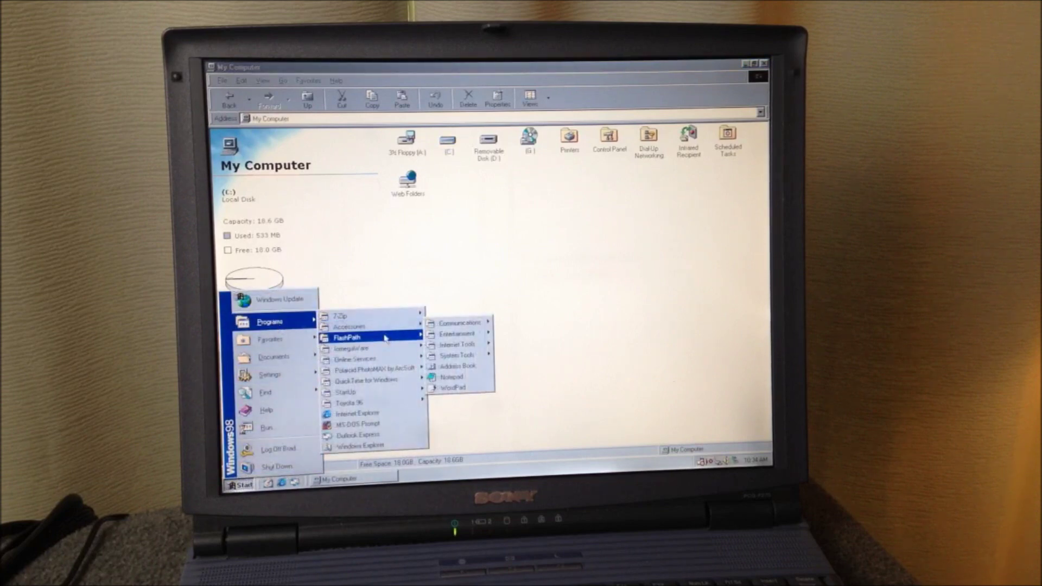
mouse_move(415, 337)
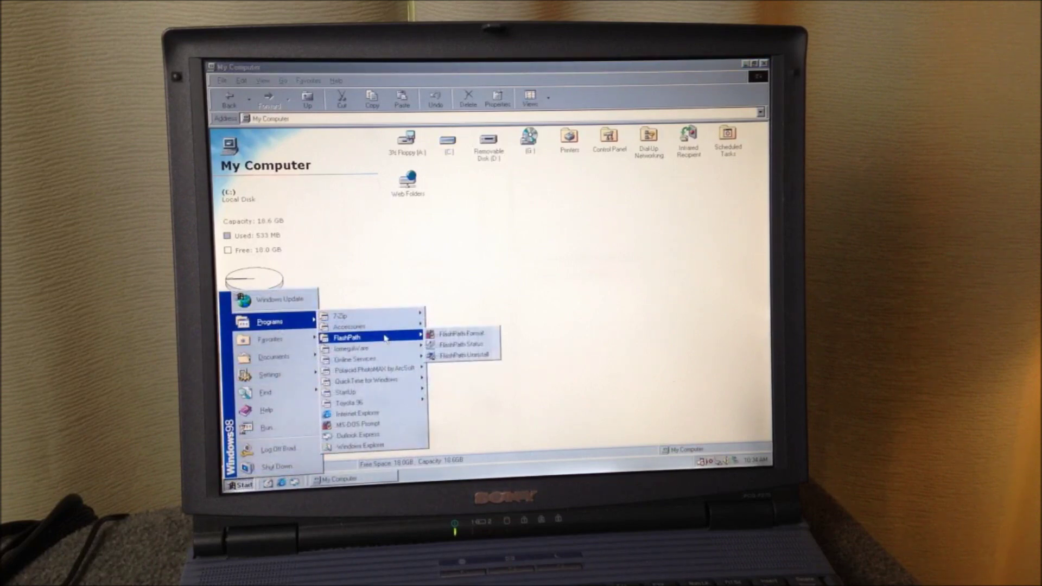
left_click(460, 348)
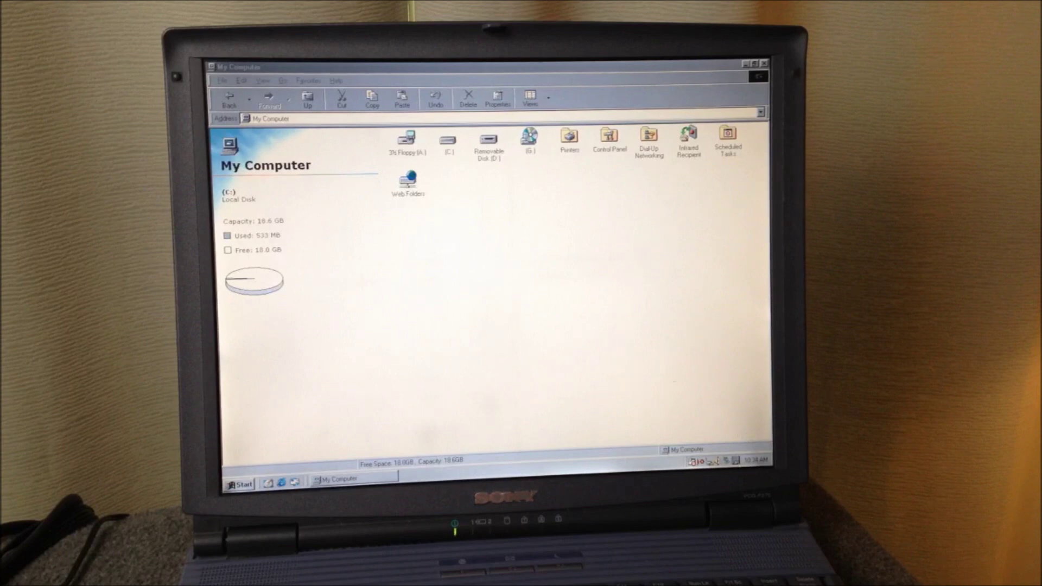
double_click(736, 460)
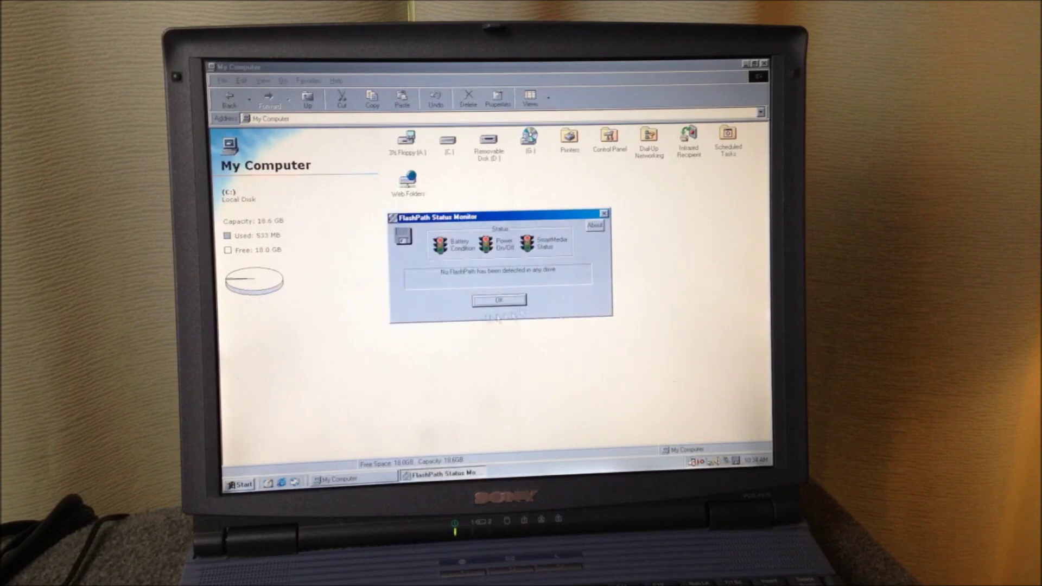
- Bring the 3½ Floppy (A:) folder, listing Dcim, in front of the status monitor
left_click(406, 152)
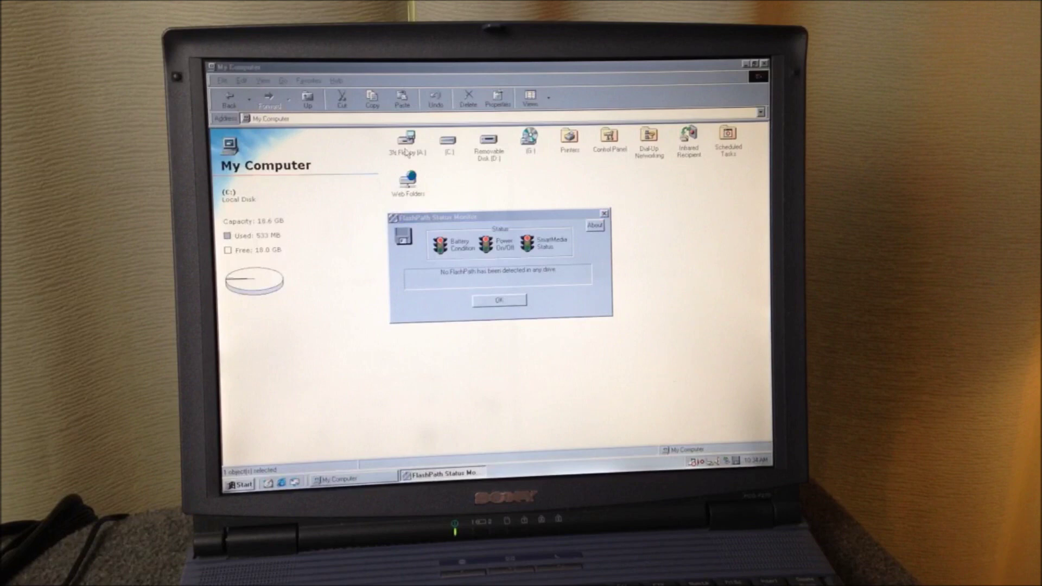
left_click(406, 152)
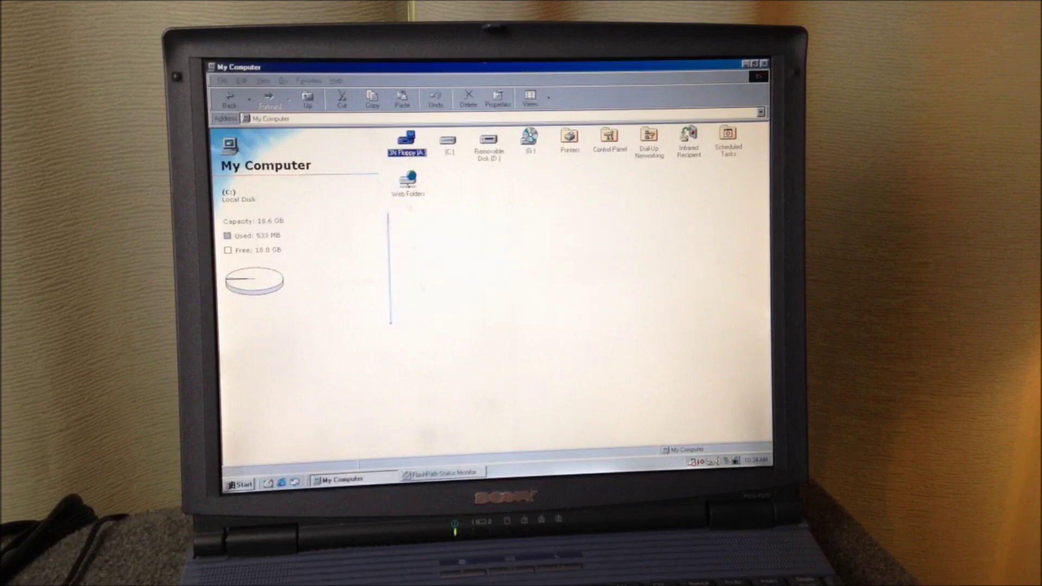
left_click(440, 473)
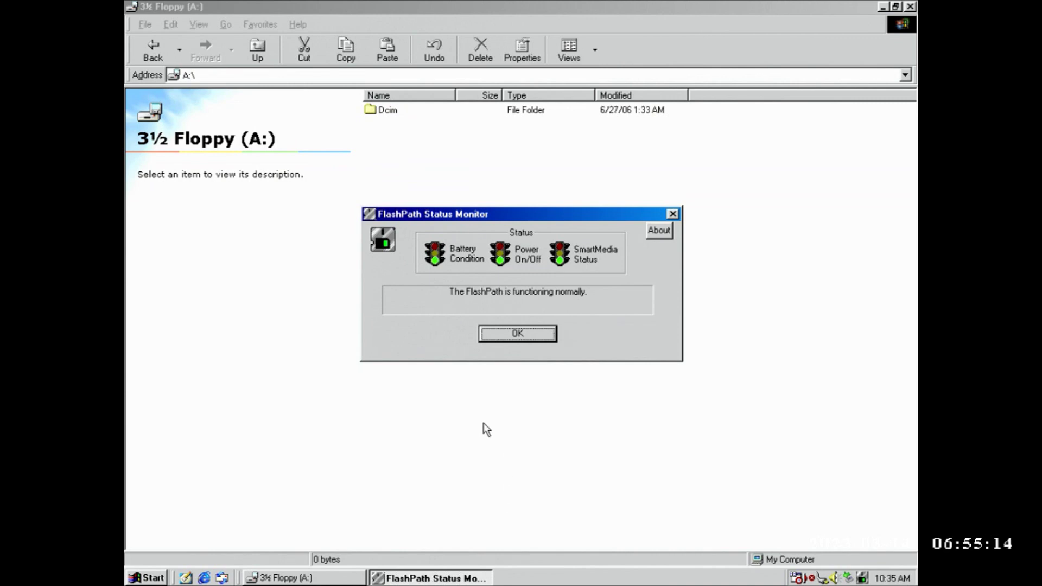
left_click(421, 142)
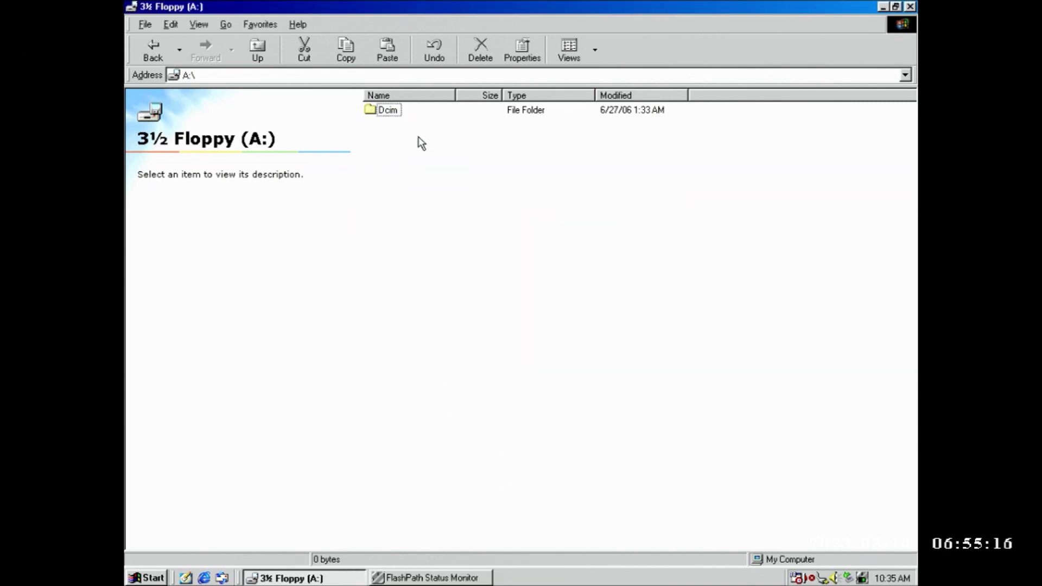
- Browse to Dcim\100_fuji on floppy A: and open photo Dscf0002.jpg
double_click(370, 109)
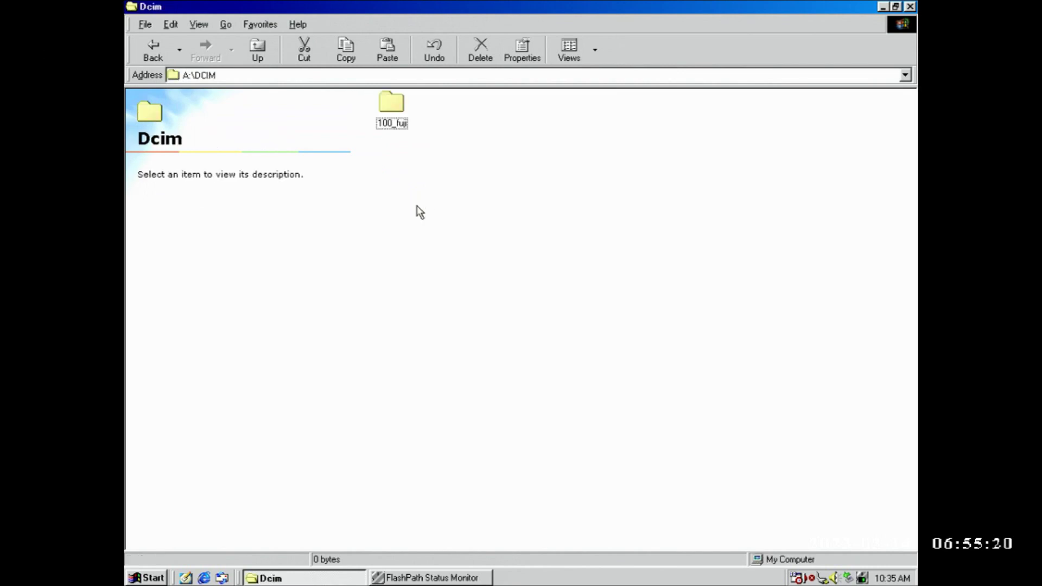
double_click(390, 107)
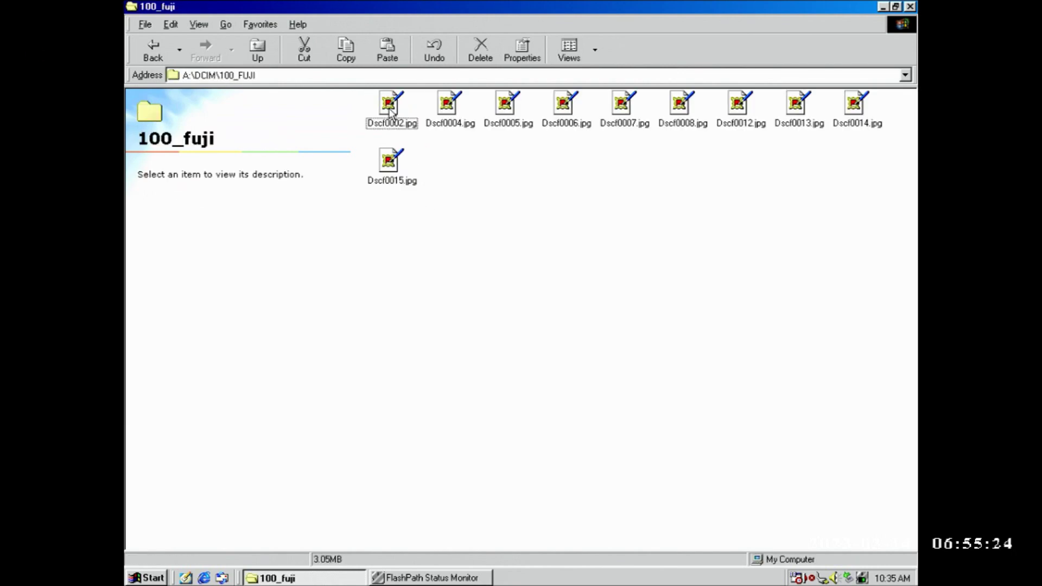
left_click(390, 110)
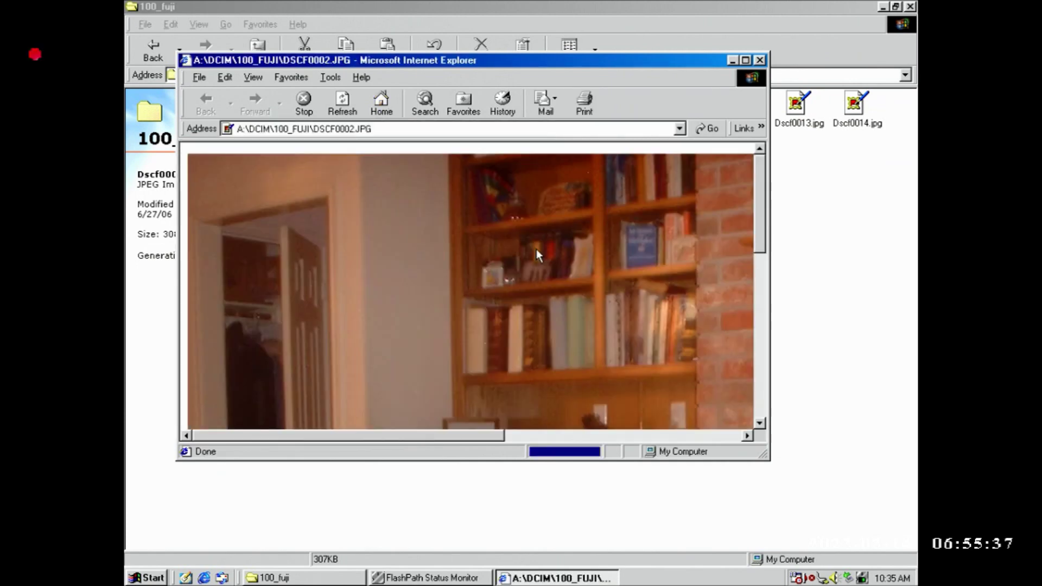
- View Dscf0002.jpg maximized in Internet Explorer, then close it
left_click(746, 60)
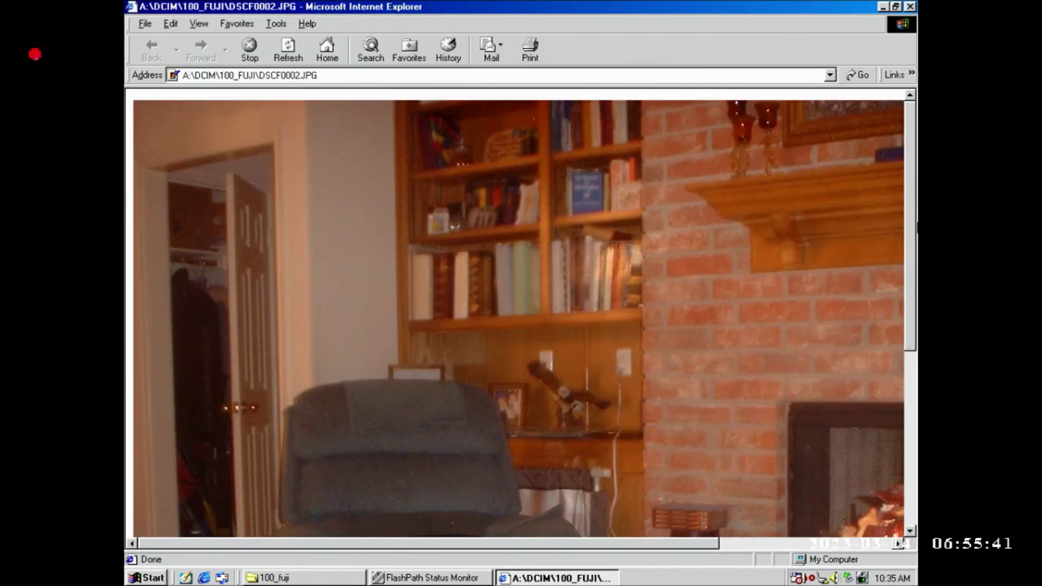
scroll(520, 312, "down", 10)
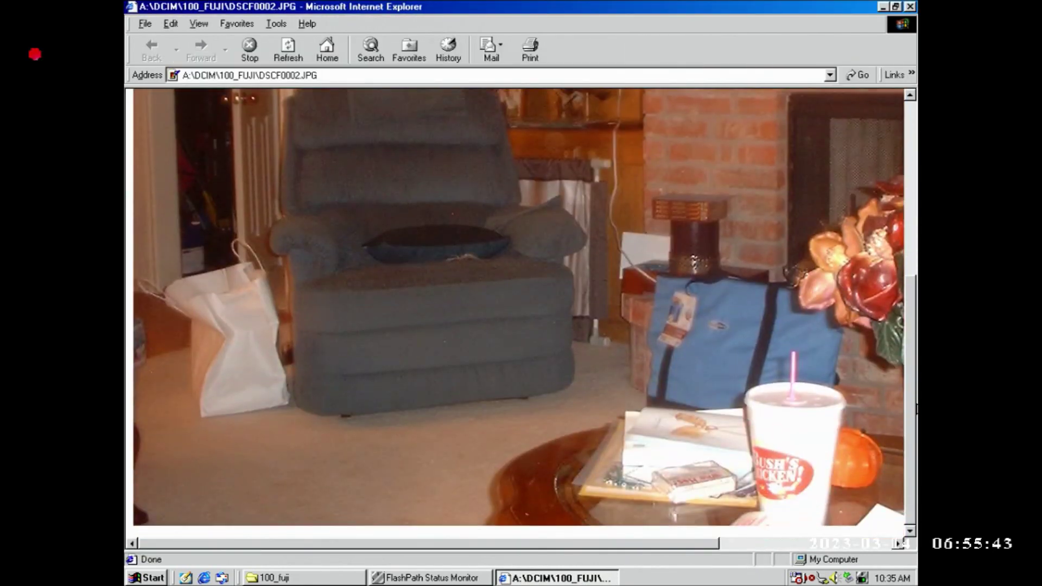
scroll(518, 312, "up", 10)
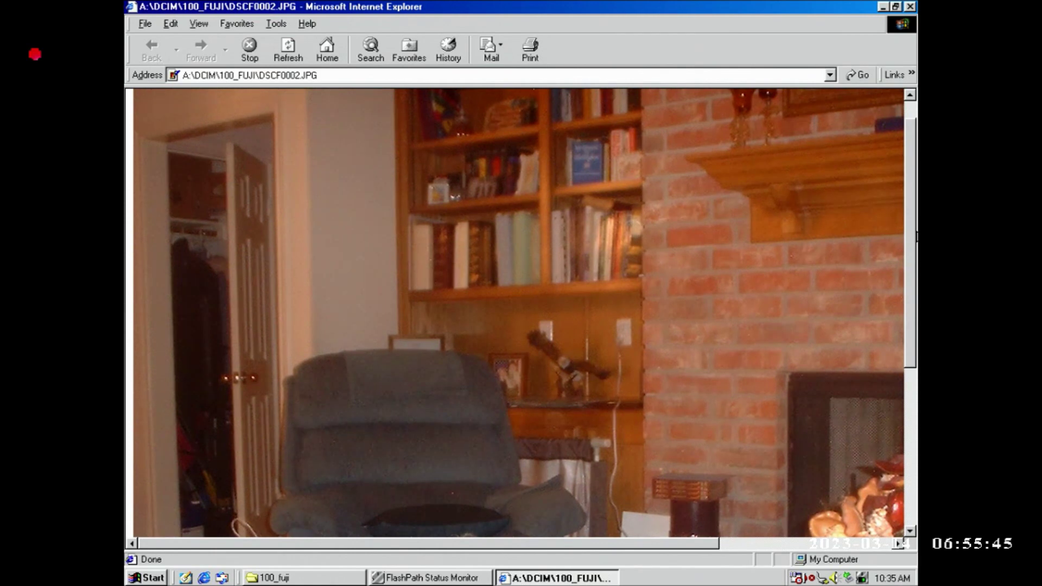
left_click(910, 6)
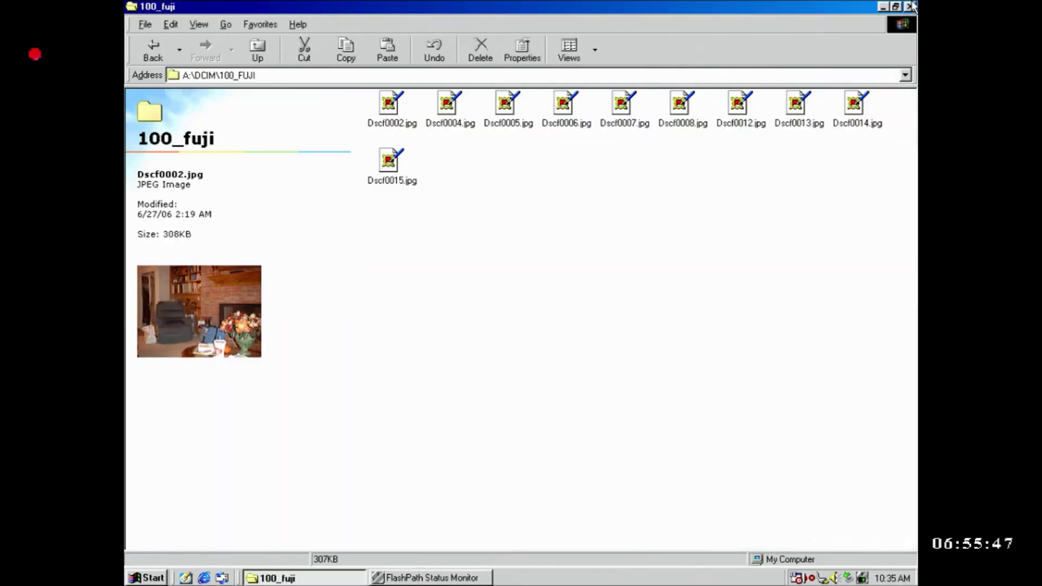
- Open Dscf0004.jpg, view the dog photo full-screen, close it and go up a folder
left_click(440, 111)
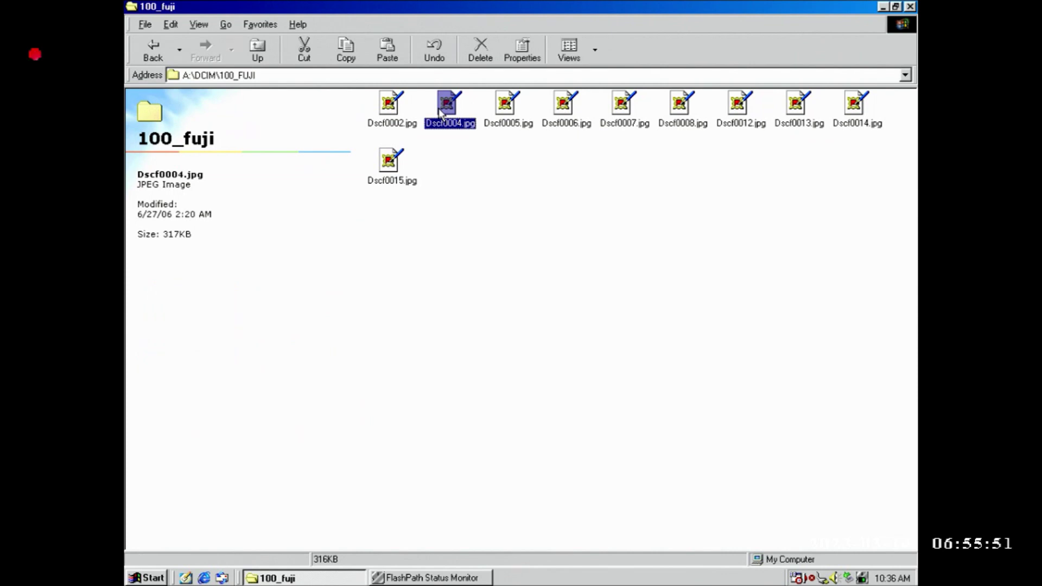
double_click(440, 111)
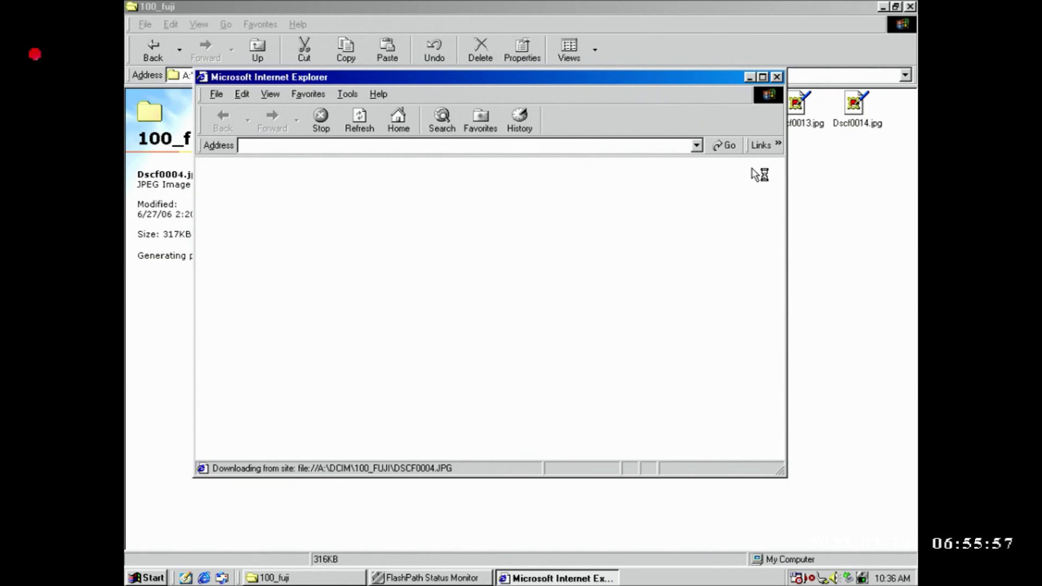
left_click(763, 78)
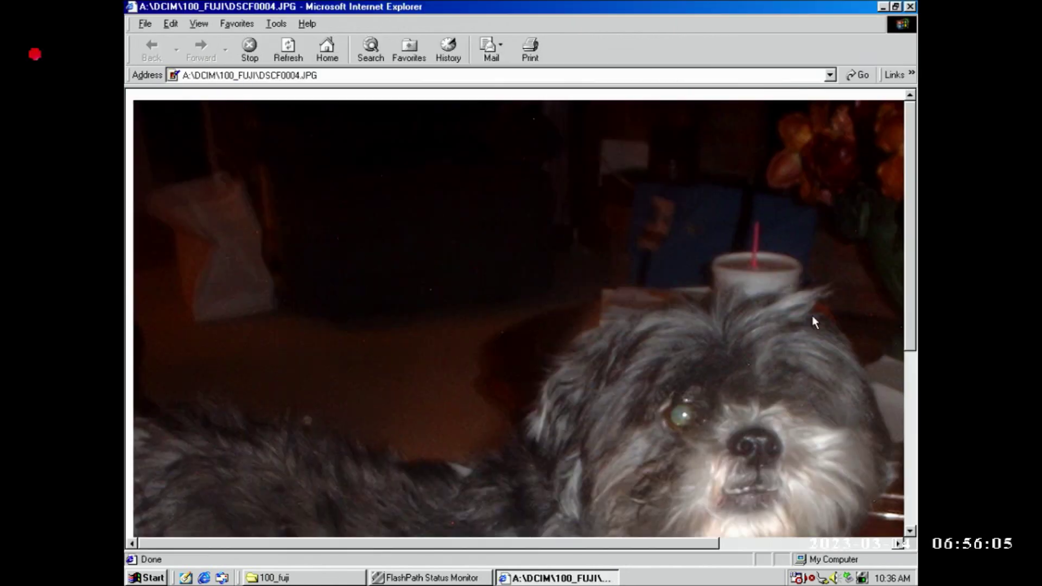
left_click_drag(912, 225, 914, 328)
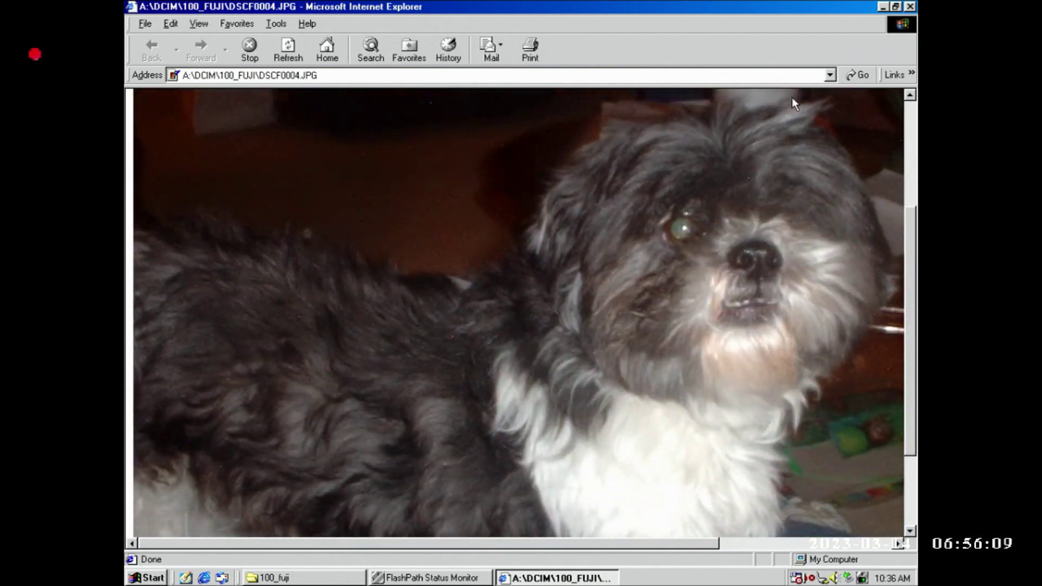
left_click(911, 6)
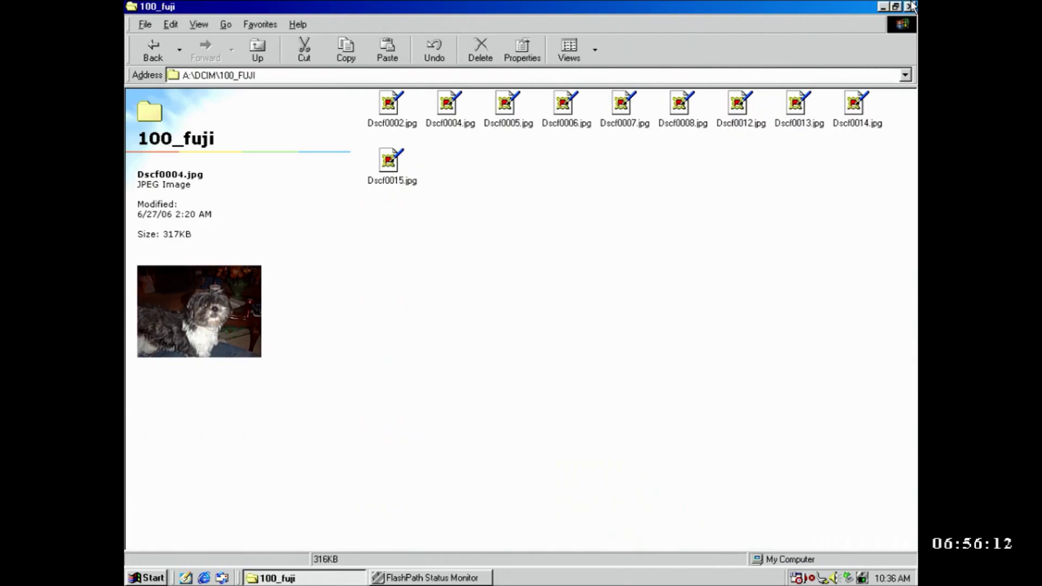
left_click(256, 52)
- Copy Et_Voila.mp3 from Removable Disk (D:) to the clipboard
left_click(256, 52)
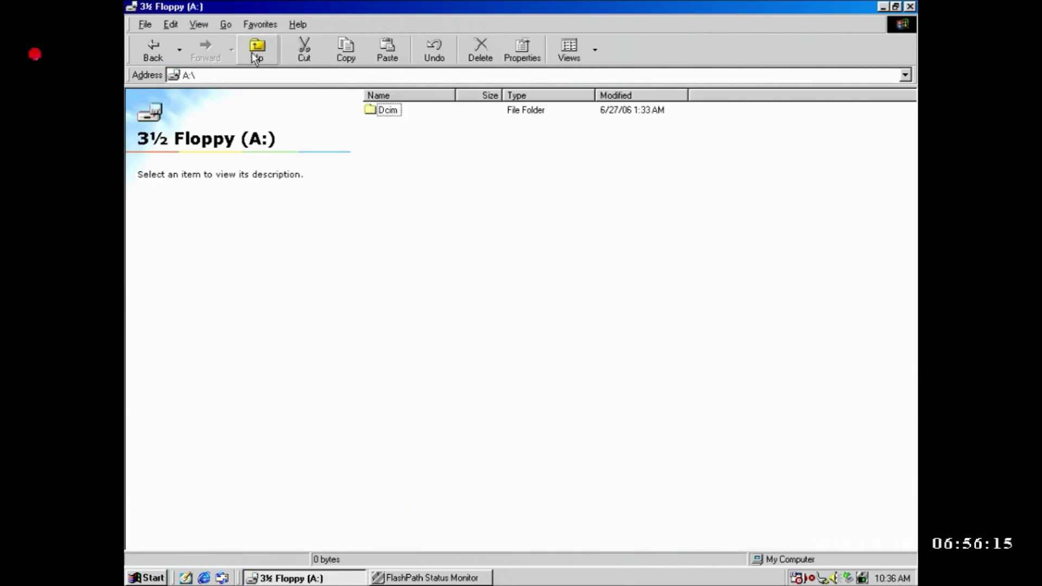
left_click(255, 56)
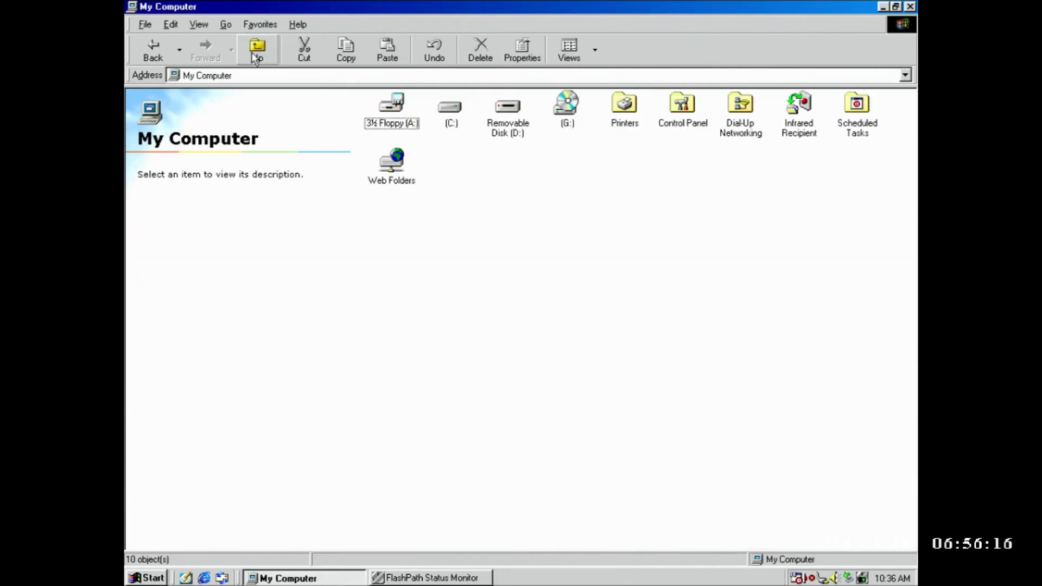
double_click(505, 113)
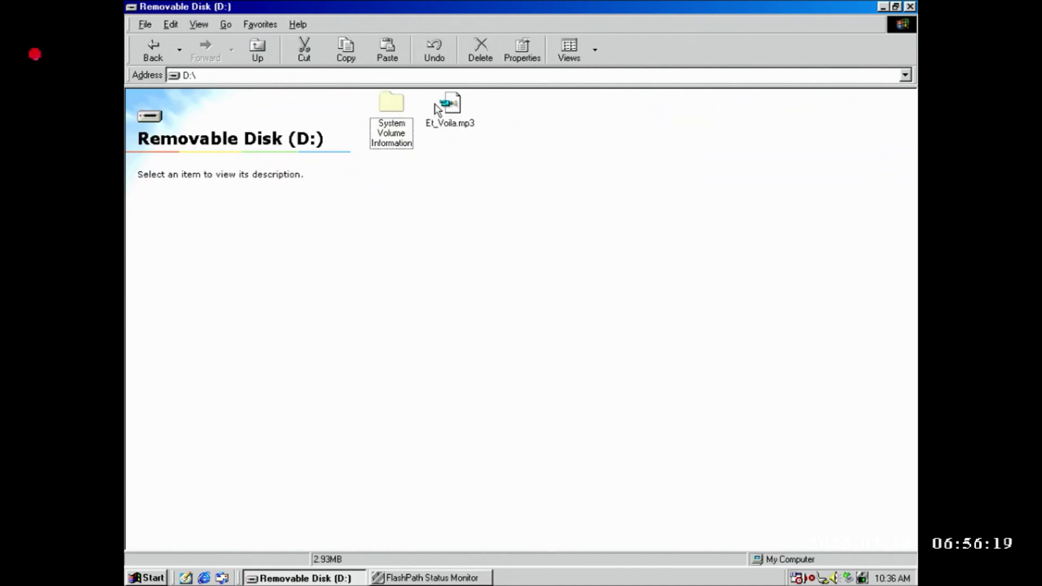
left_click(438, 105)
right_click(438, 103)
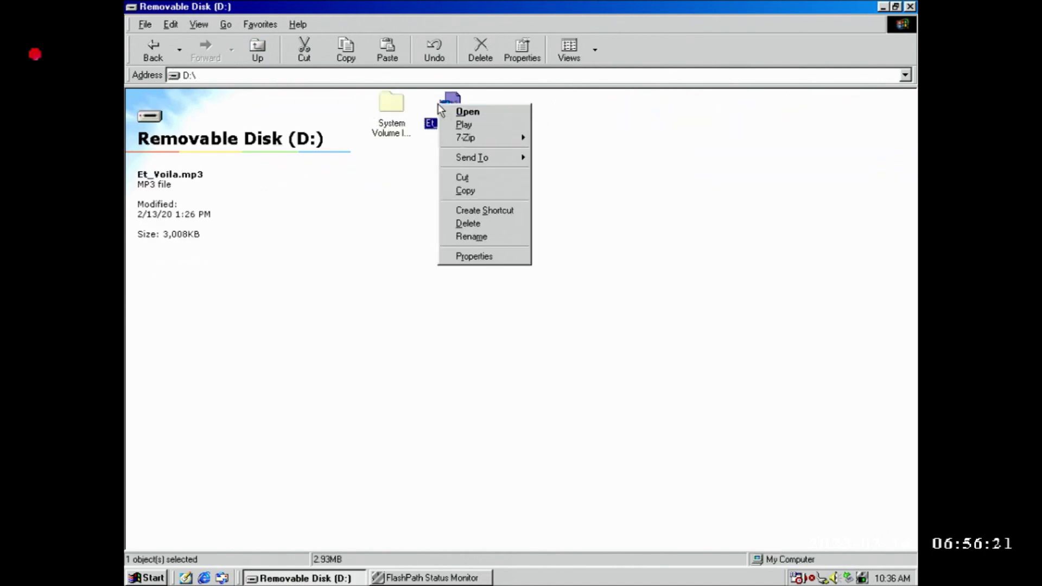
left_click(454, 192)
- Check Et_Voila.mp3's properties (2.93MB), cancel, and return to the drives list
left_click(263, 56)
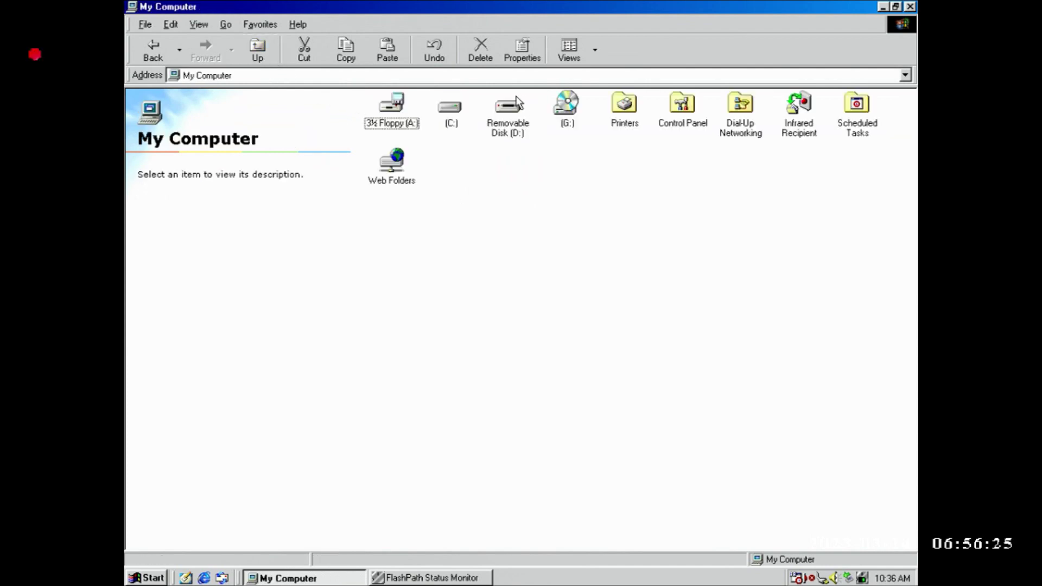
double_click(515, 125)
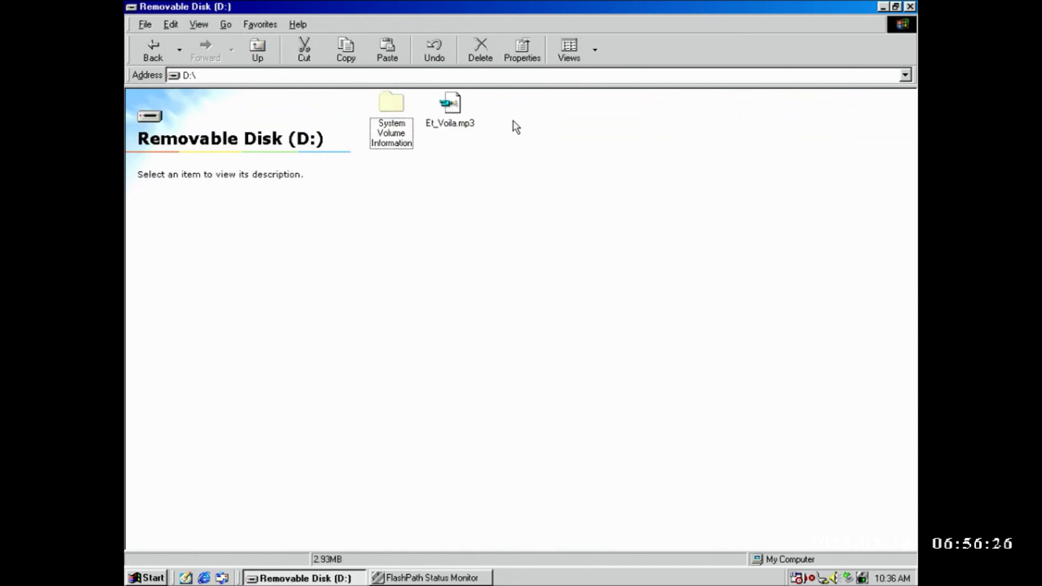
right_click(456, 111)
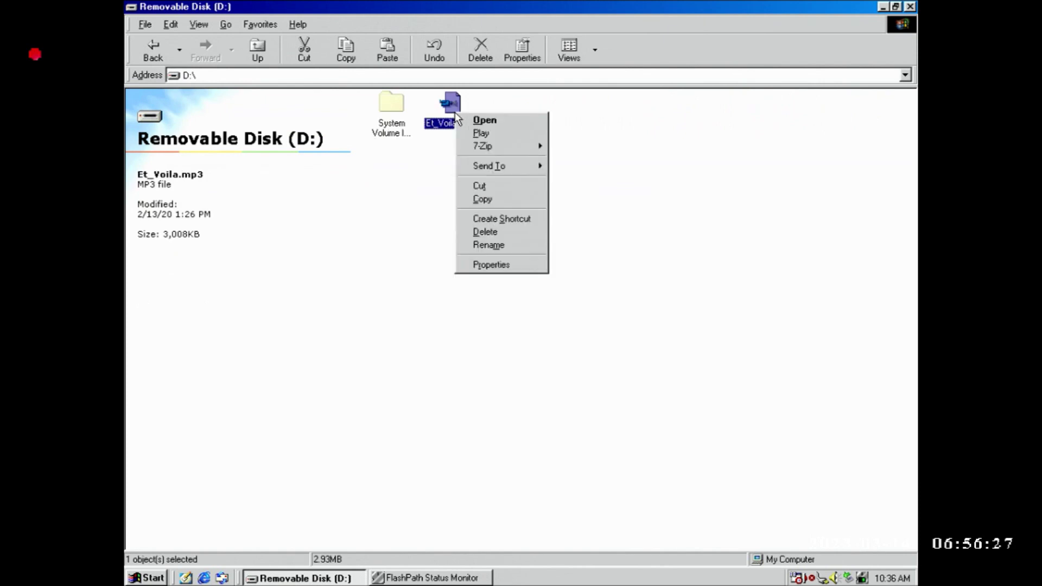
left_click(480, 266)
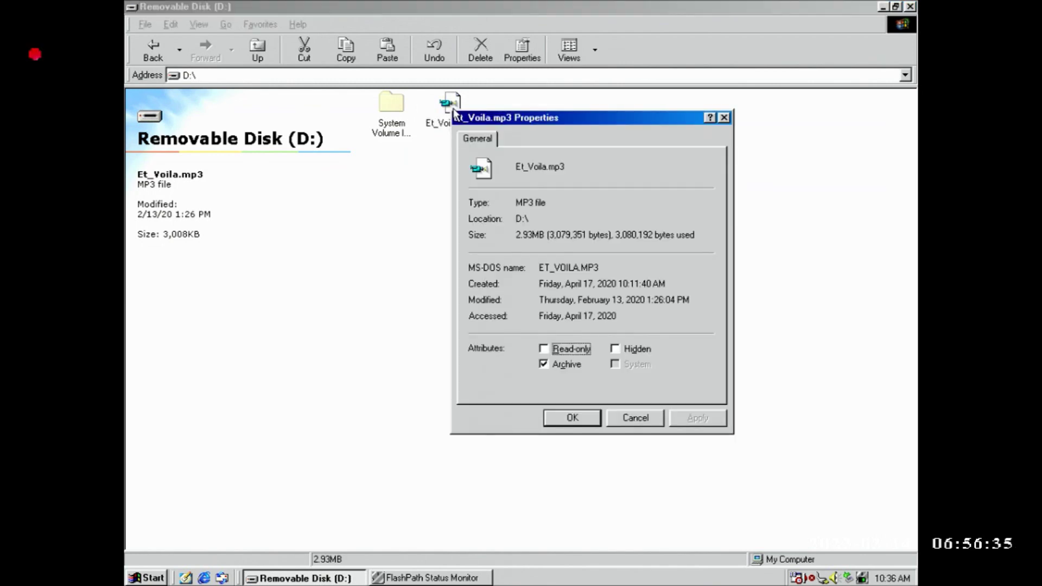
left_click(630, 418)
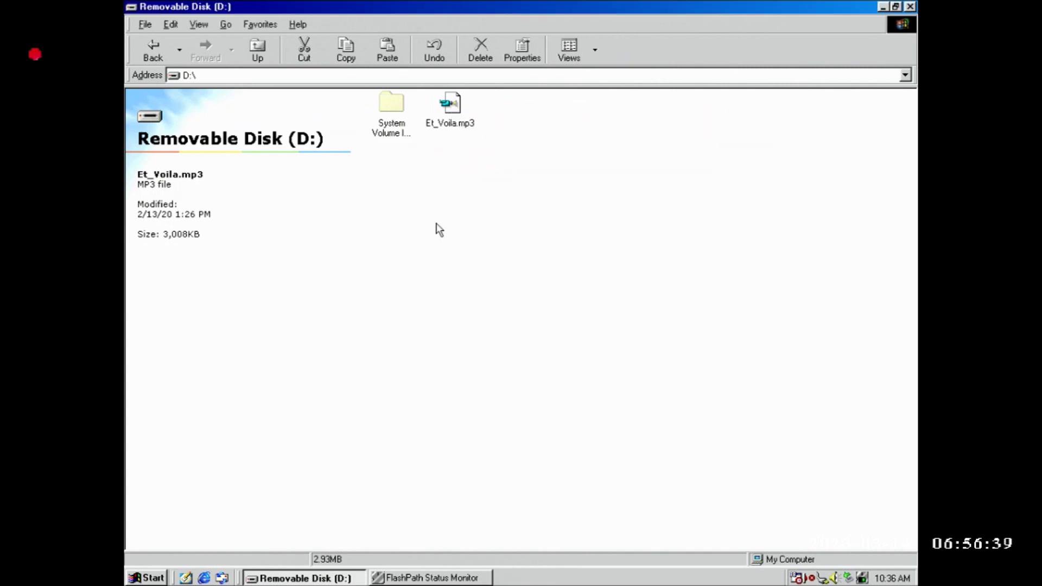
left_click(269, 49)
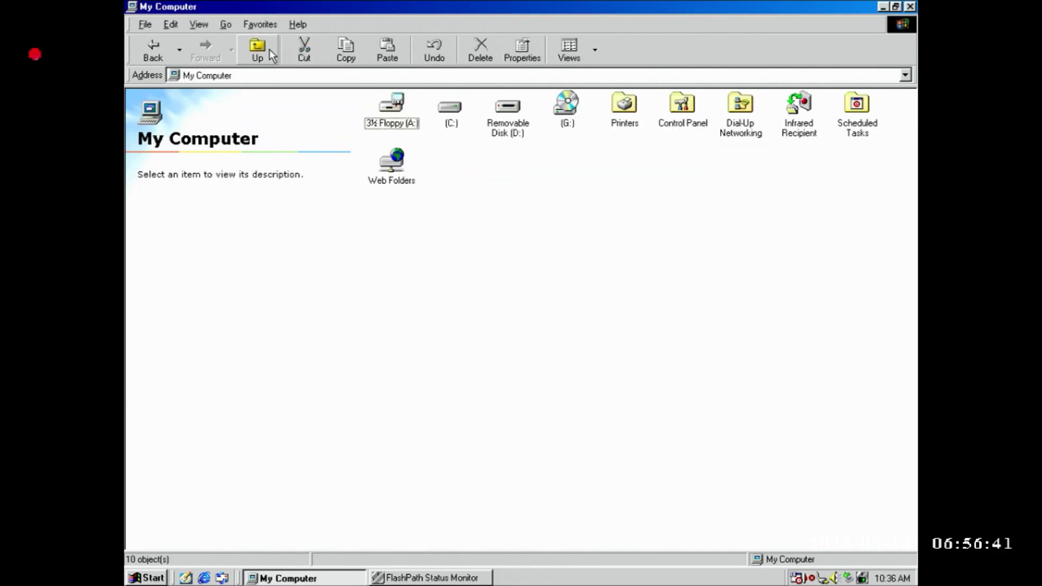
- Paste Et_Voila.mp3 (3,008KB) into the 3½ Floppy (A:) root beside Dcim
double_click(383, 116)
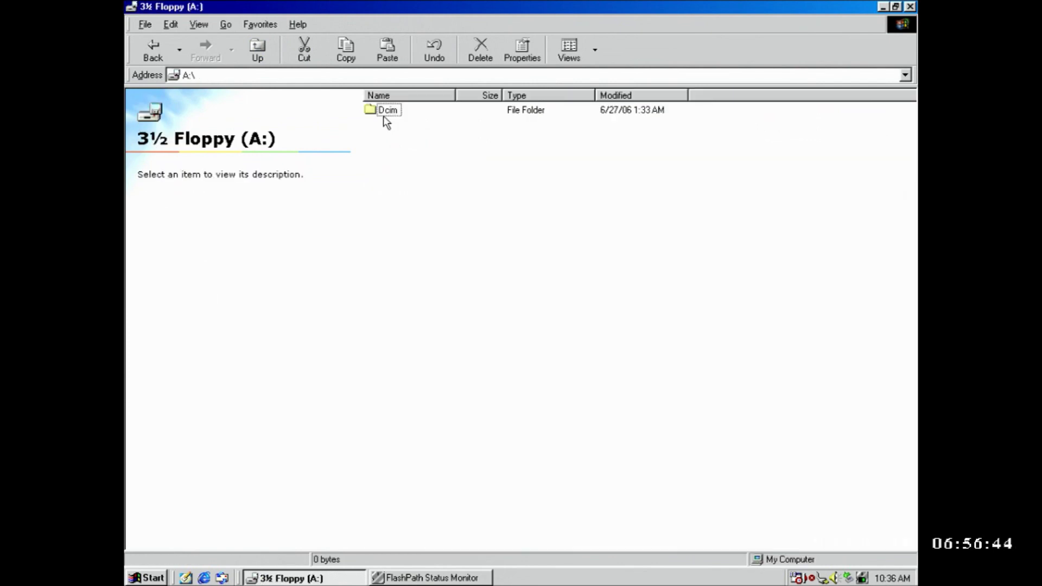
right_click(396, 166)
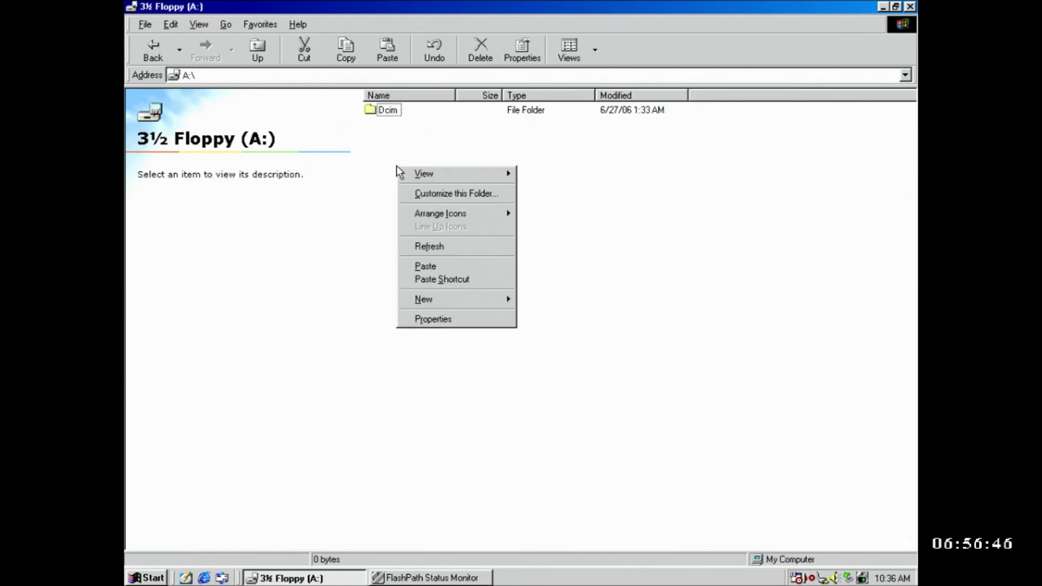
left_click(419, 267)
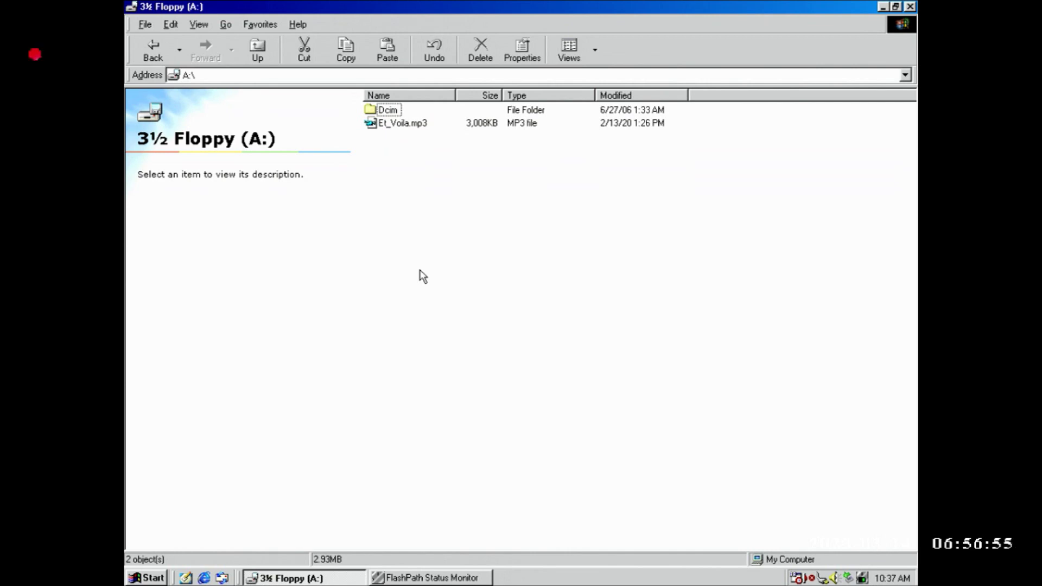
left_click(408, 126)
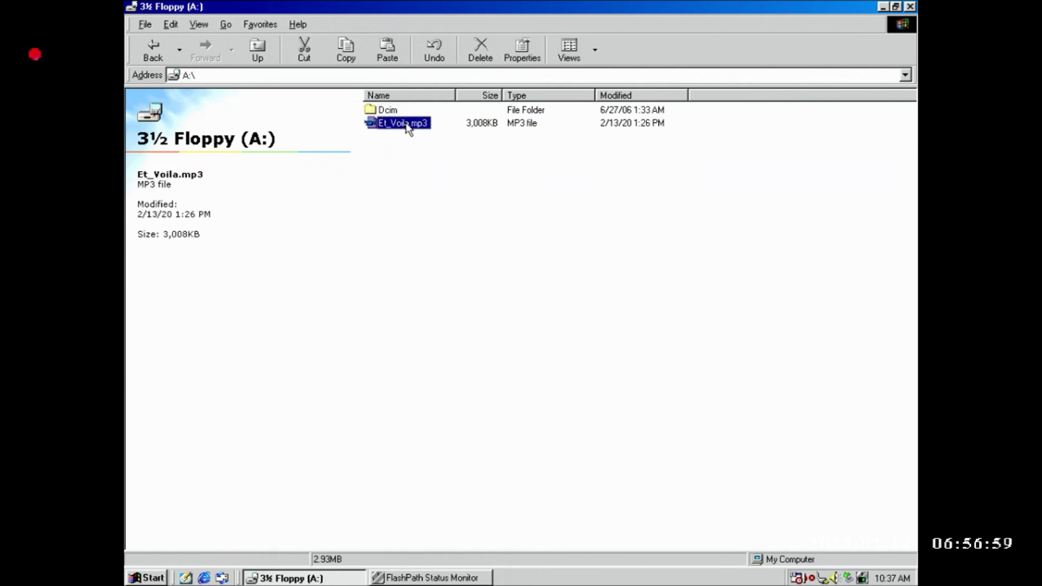